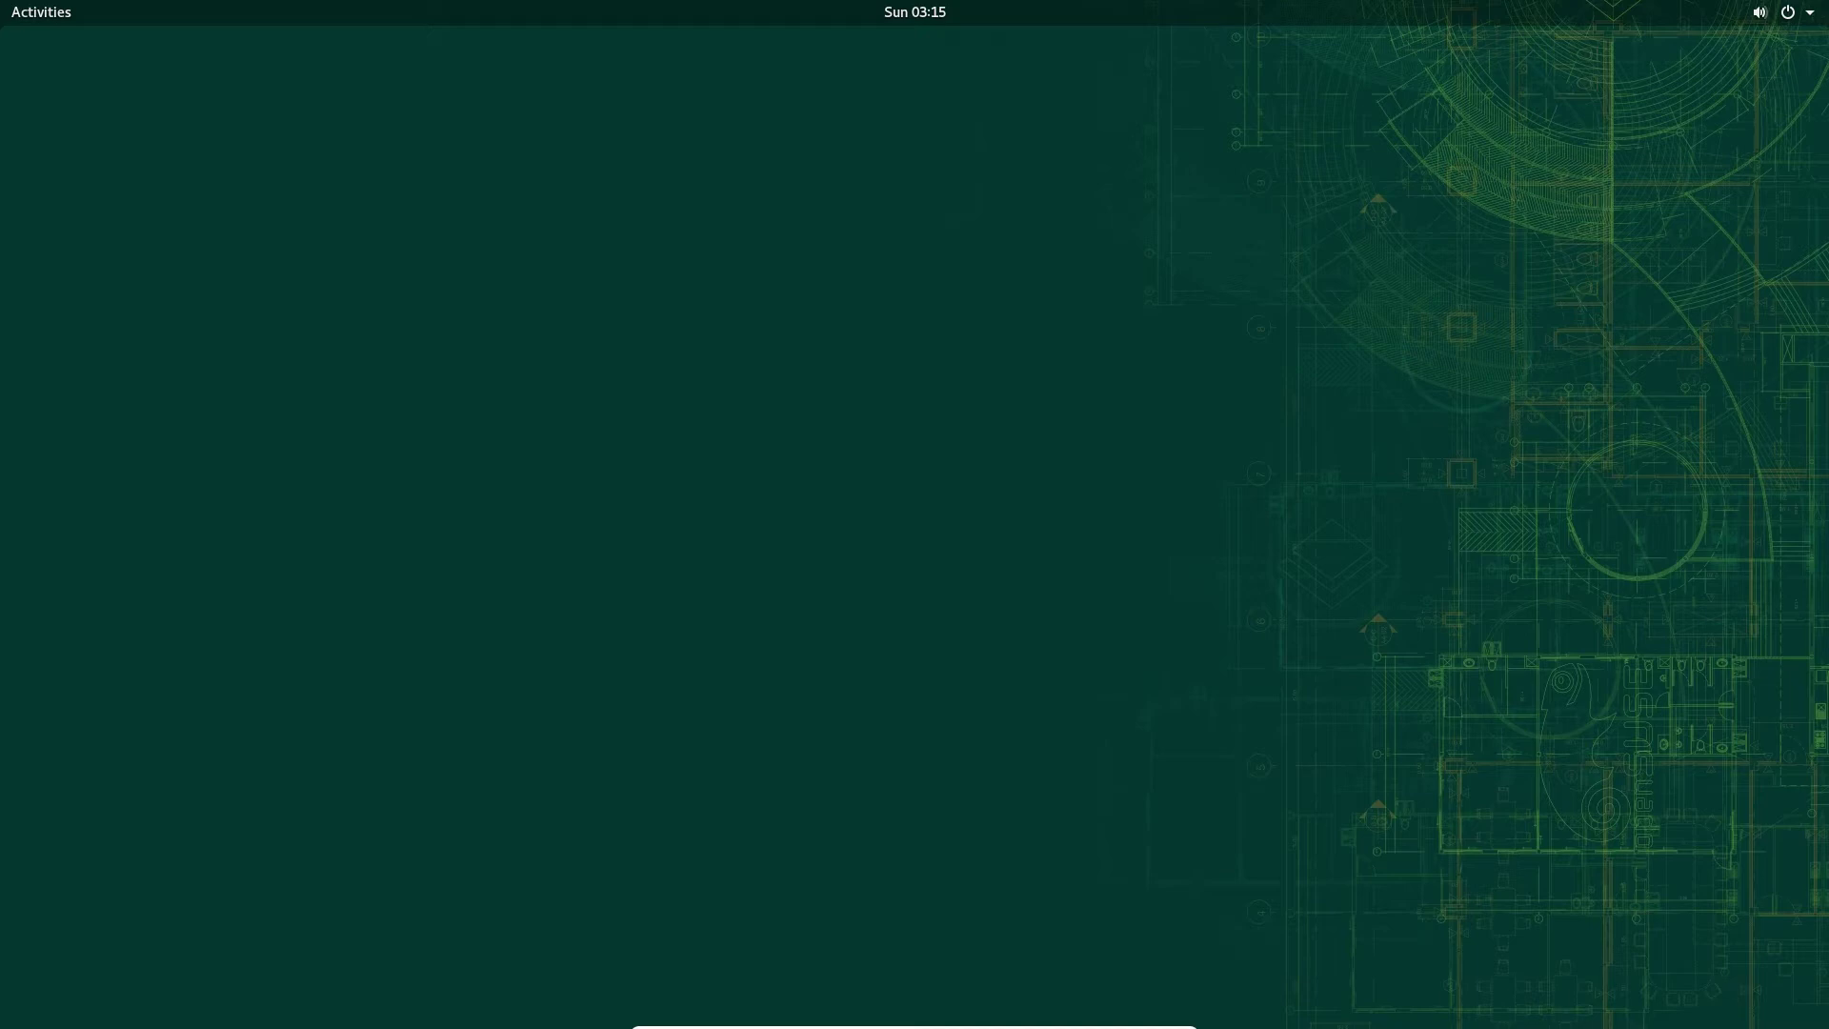
Step: Open the Files manager and check its version in the About information, closing that dialog when done
{"action": "key", "text": "super"}
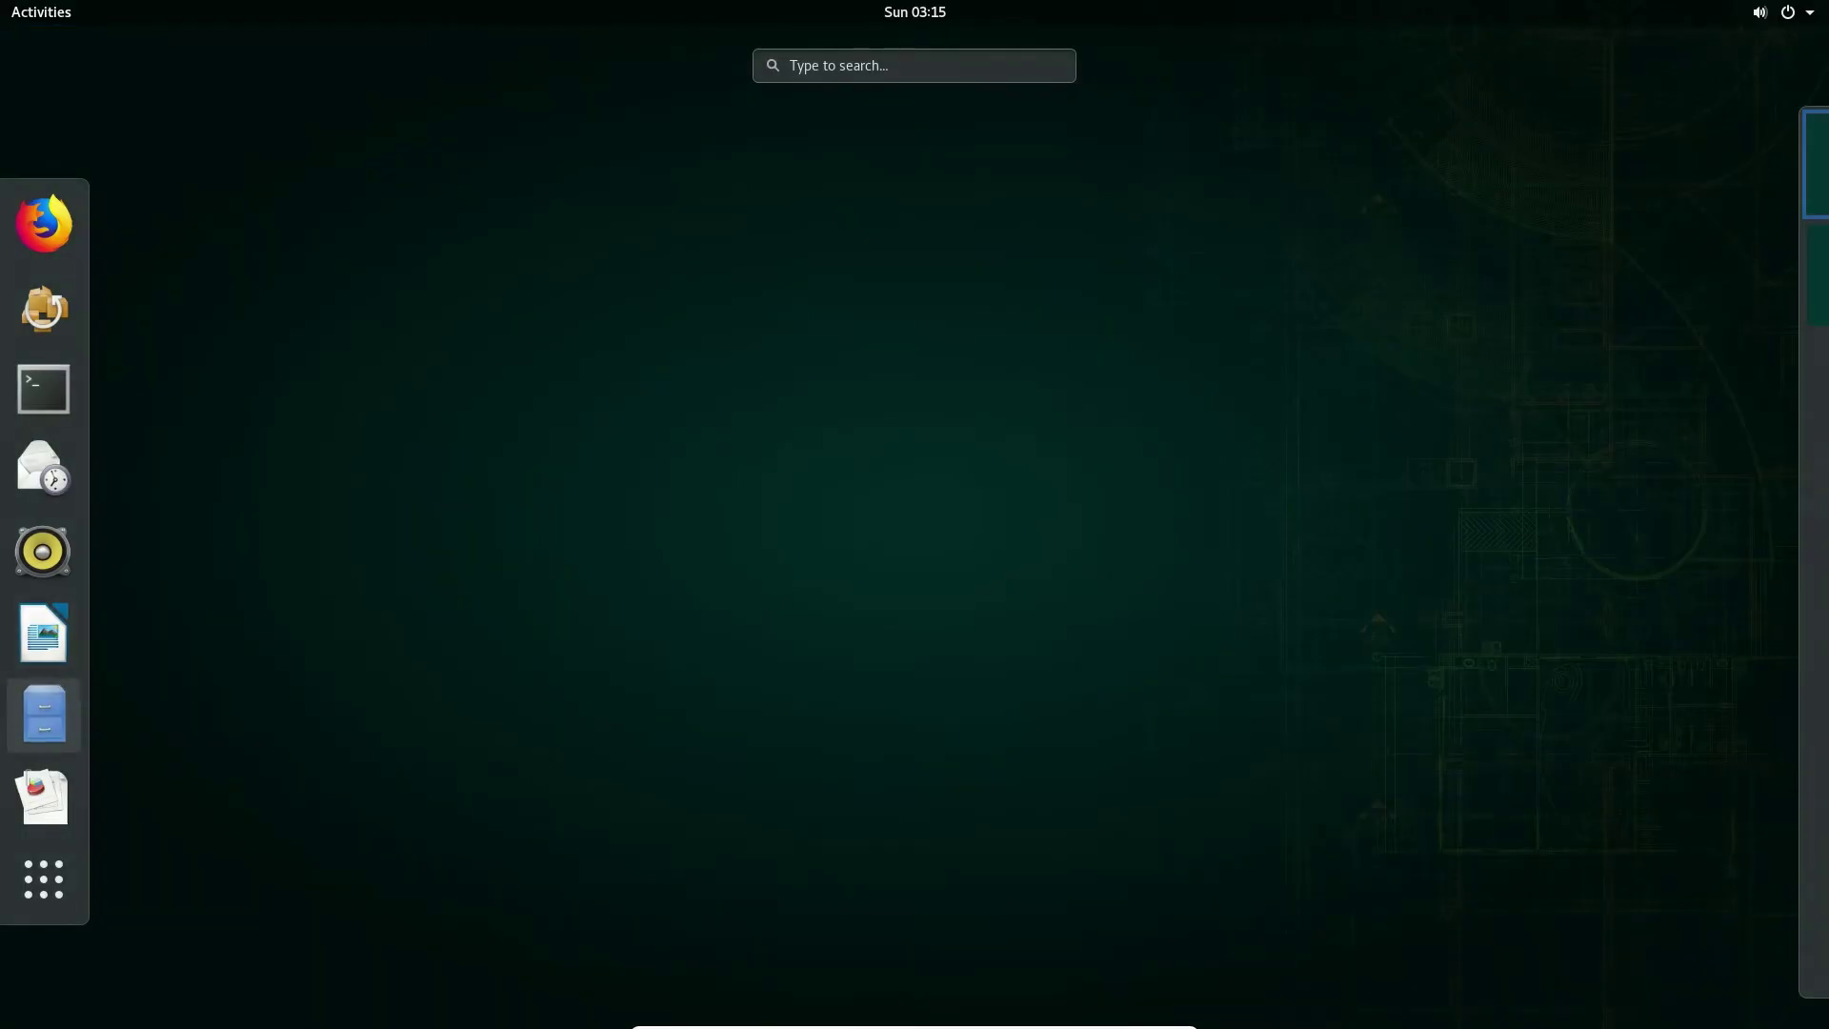
{"action": "left_click", "coordinate": [44, 714]}
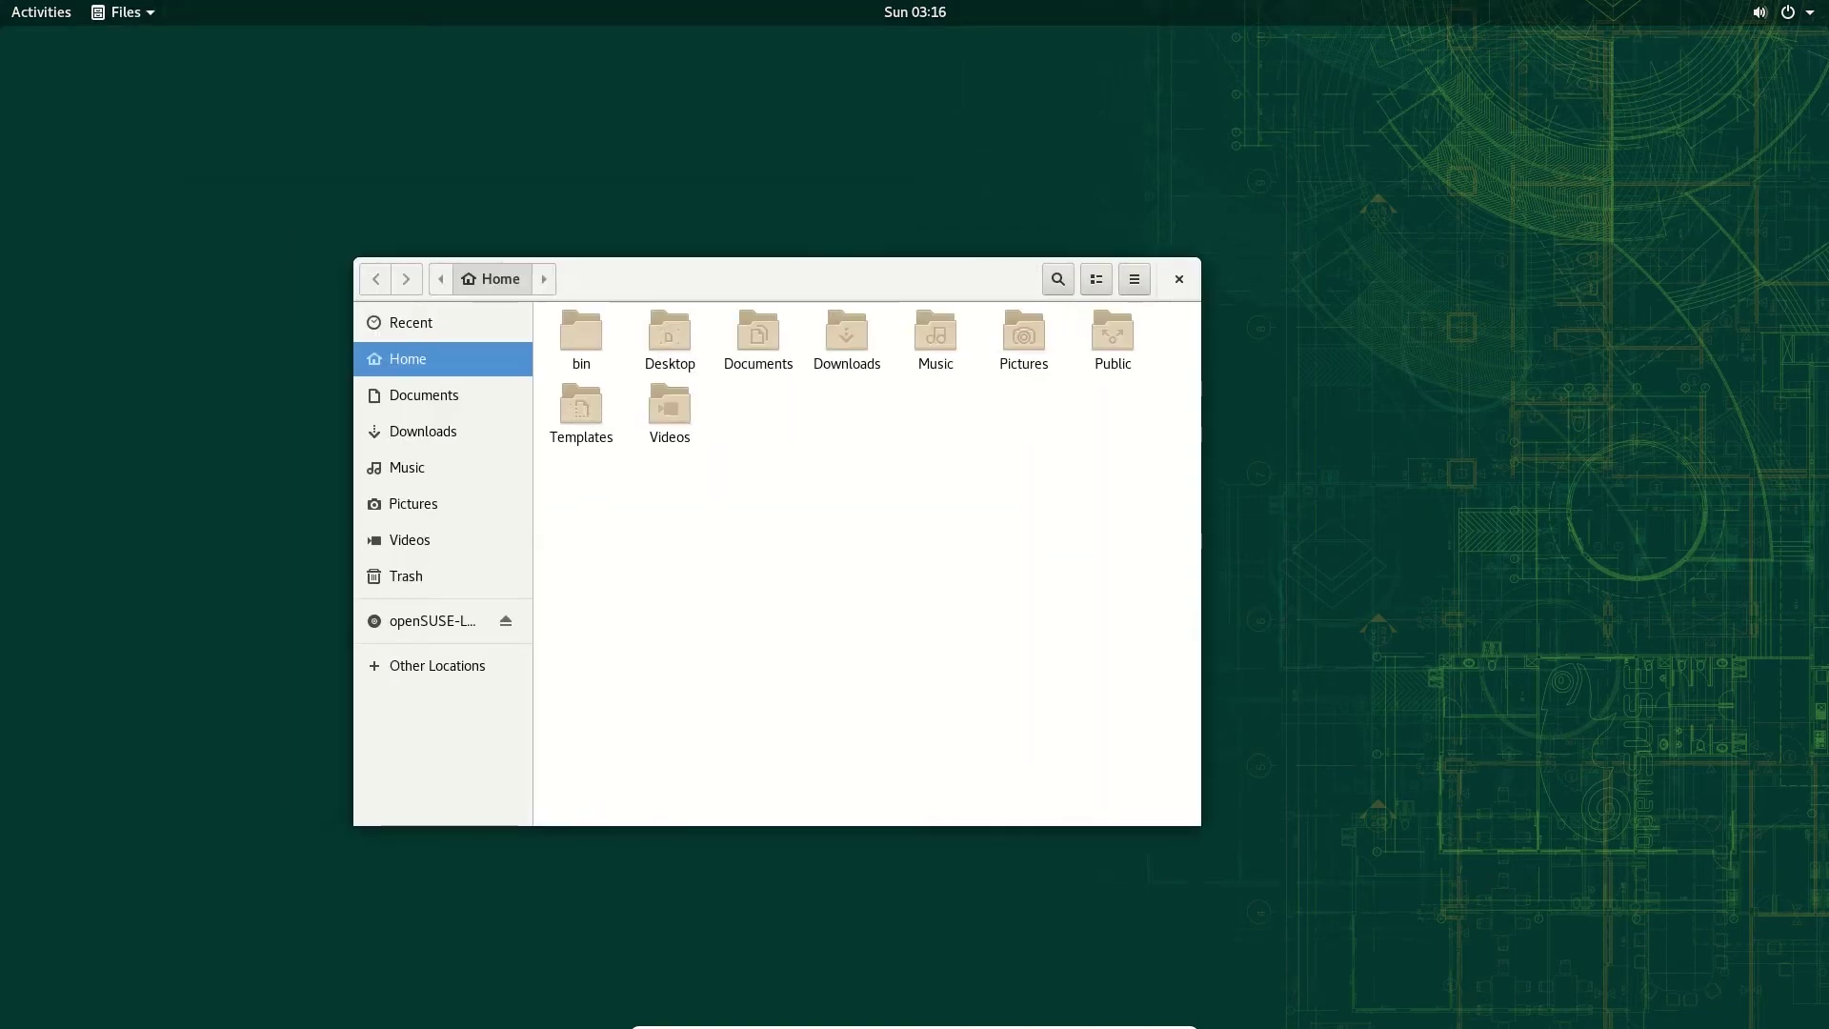
{"action": "left_click", "coordinate": [122, 12]}
{"action": "left_click", "coordinate": [143, 312]}
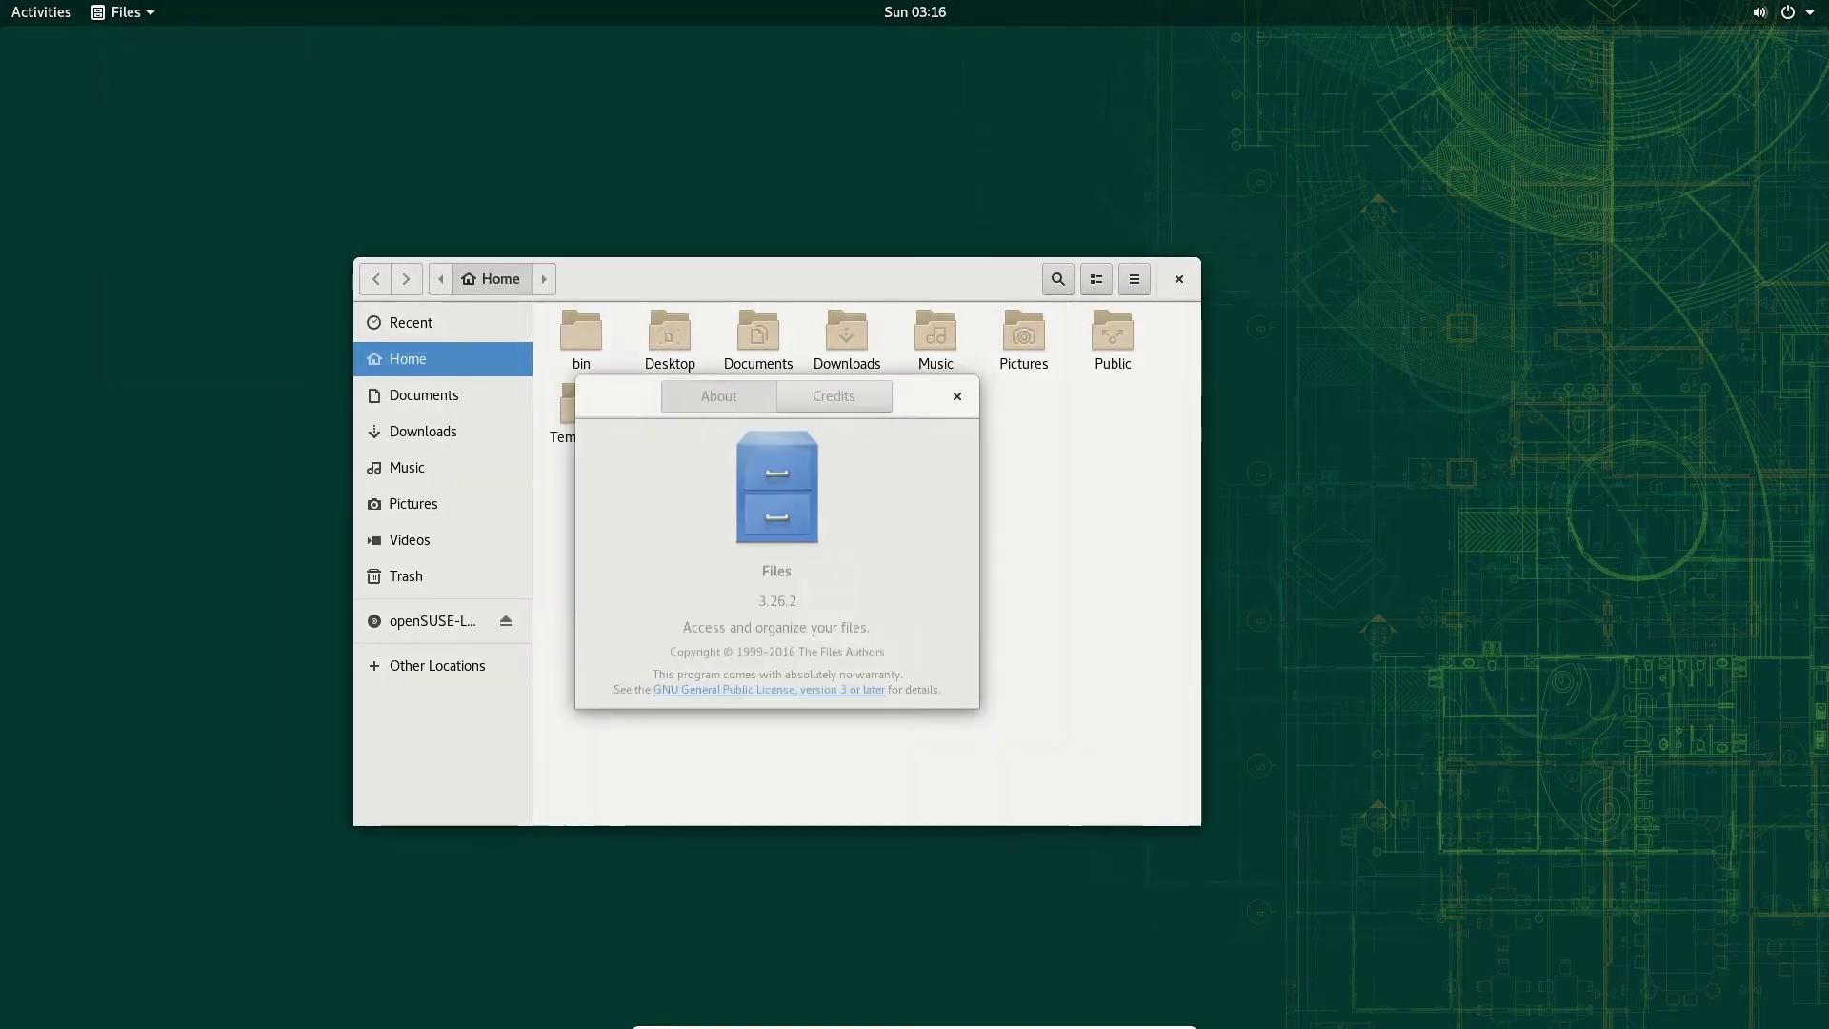
{"action": "key", "text": "Tab"}
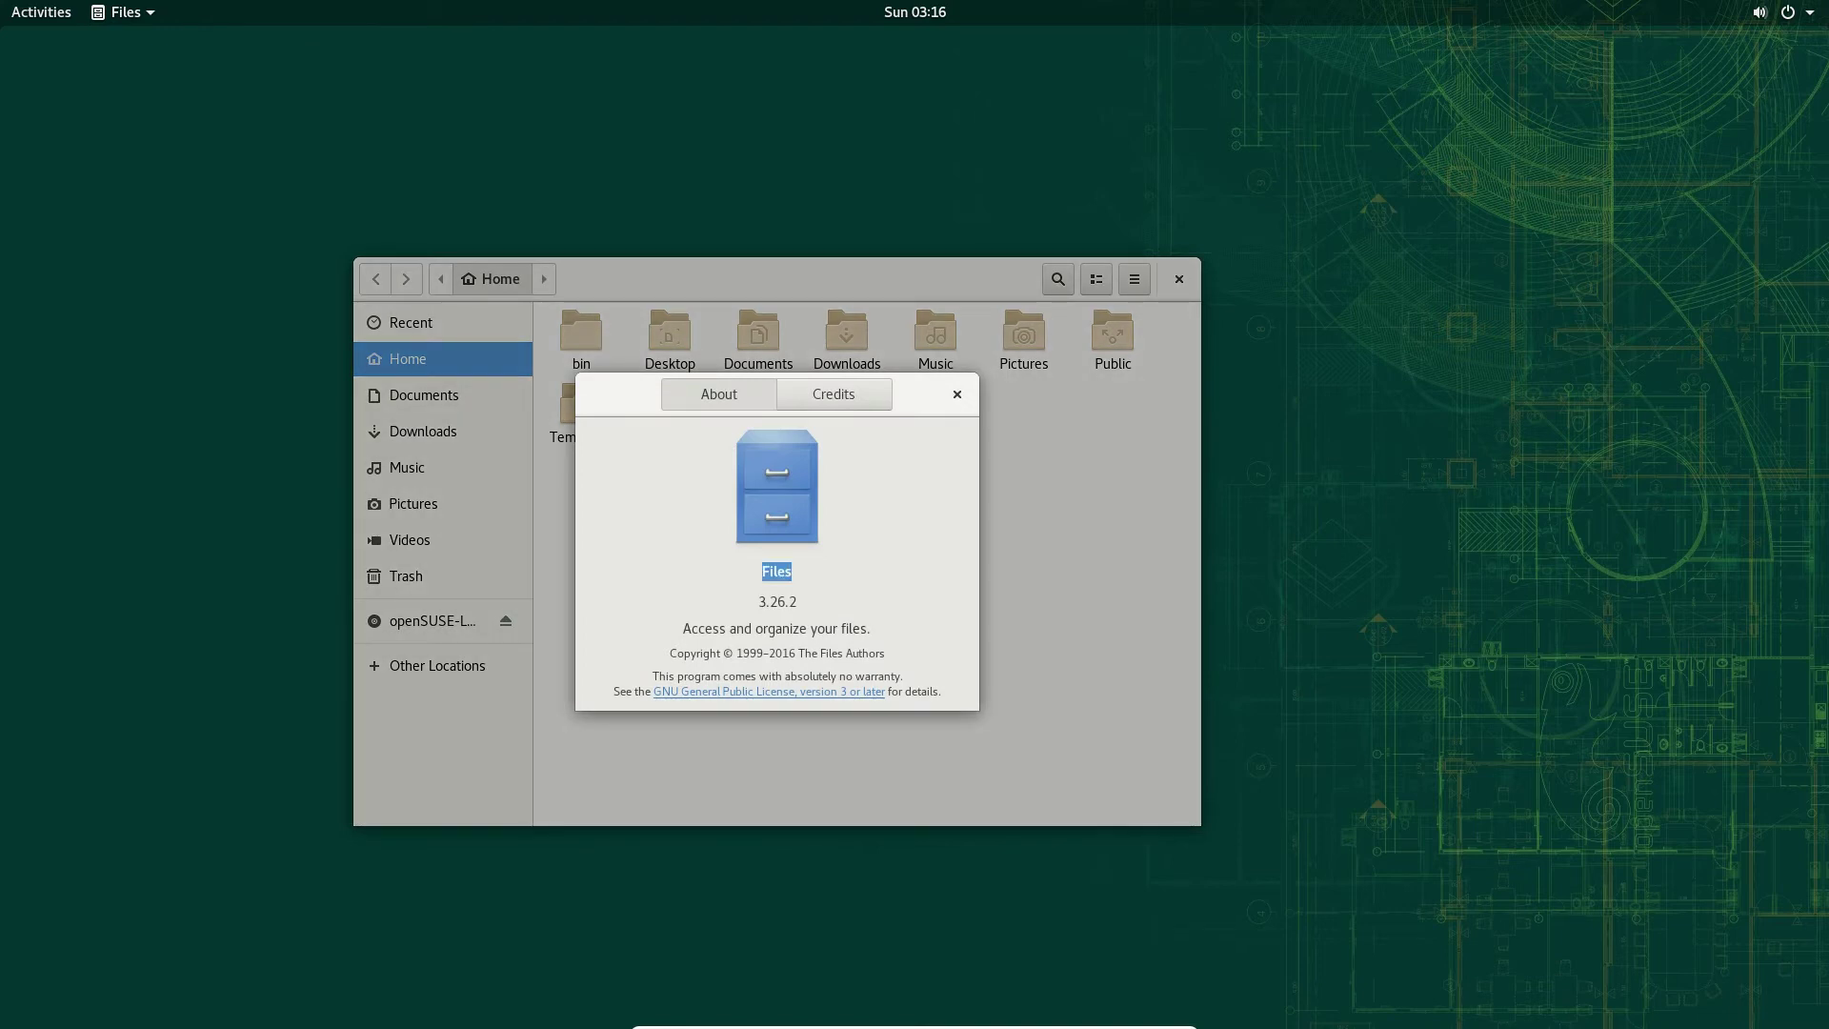
{"action": "key", "text": "Tab"}
{"action": "left_click", "coordinate": [796, 601]}
{"action": "left_click", "coordinate": [957, 394]}
Step: Move the Files window further right on the desktop and browse the sidebar locations from Documents down to Pictures
{"action": "left_click_drag", "start_coordinate": [800, 279], "coordinate": [1390, 382]}
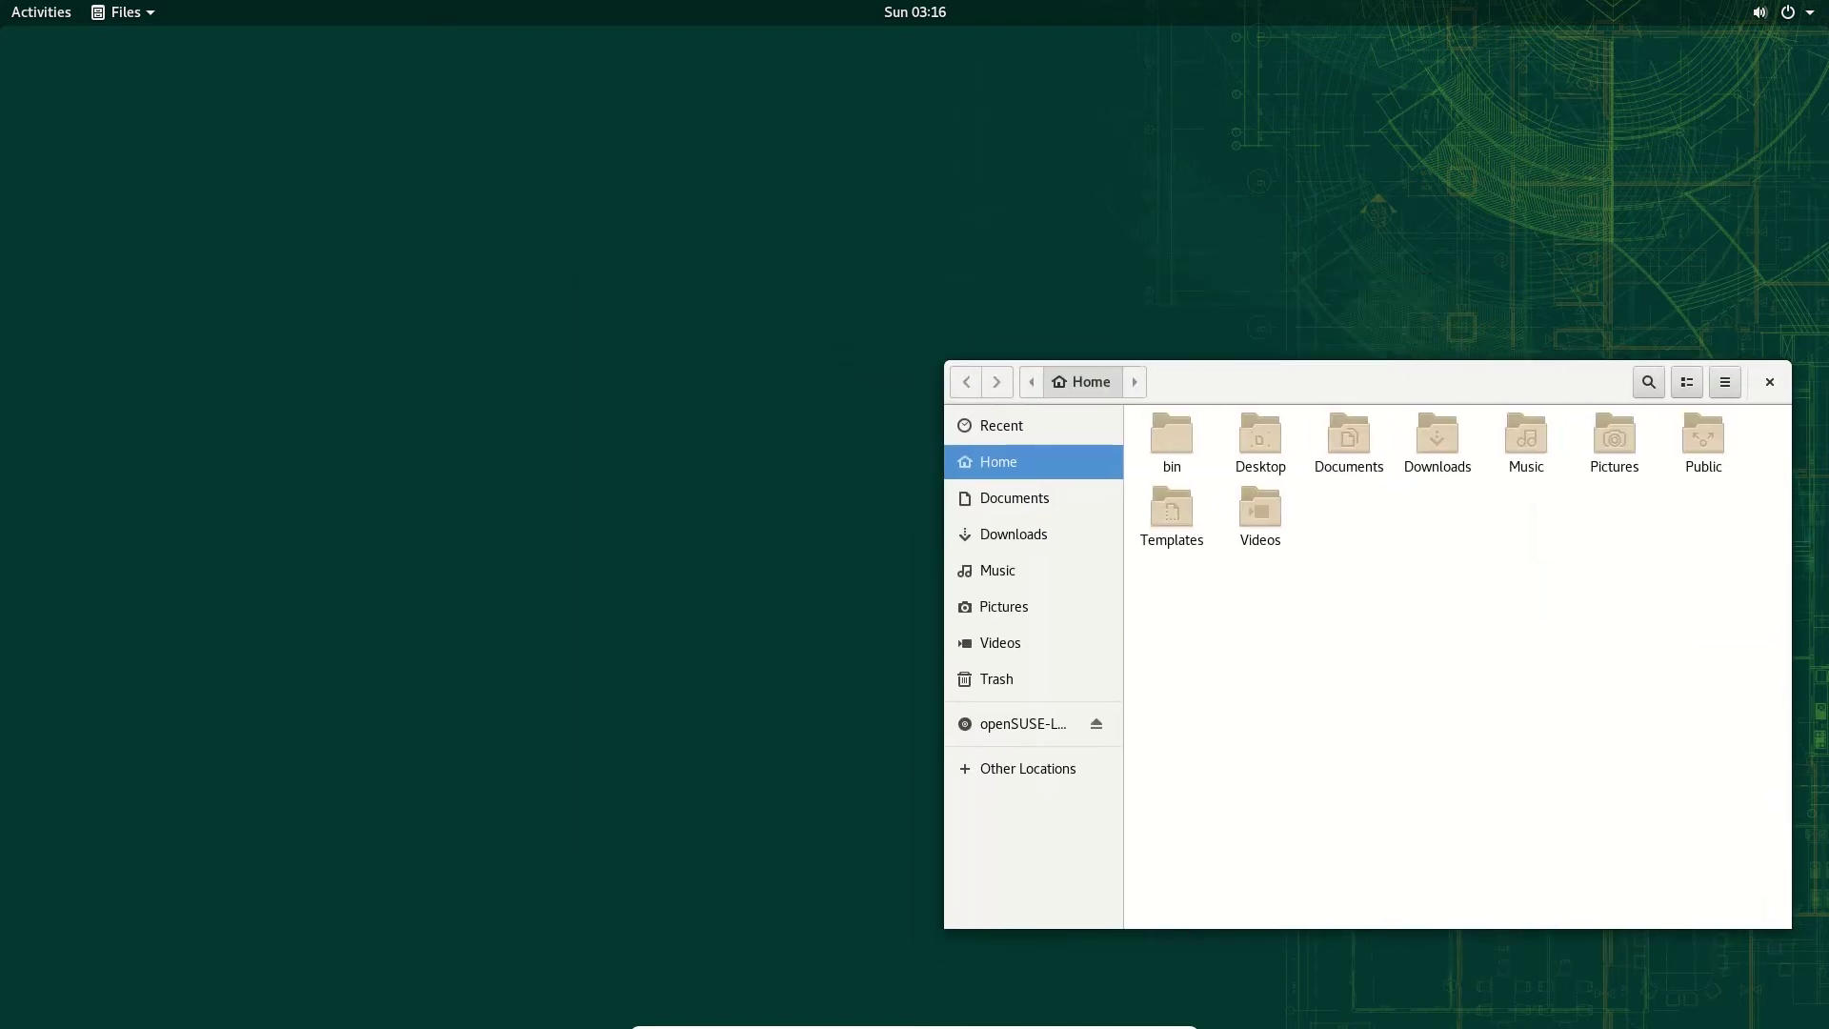
{"action": "left_click_drag", "start_coordinate": [1390, 382], "coordinate": [1279, 280]}
{"action": "left_click", "coordinate": [903, 396]}
{"action": "key", "text": "Down"}
{"action": "key", "text": "Down"}
{"action": "key", "text": "Down"}
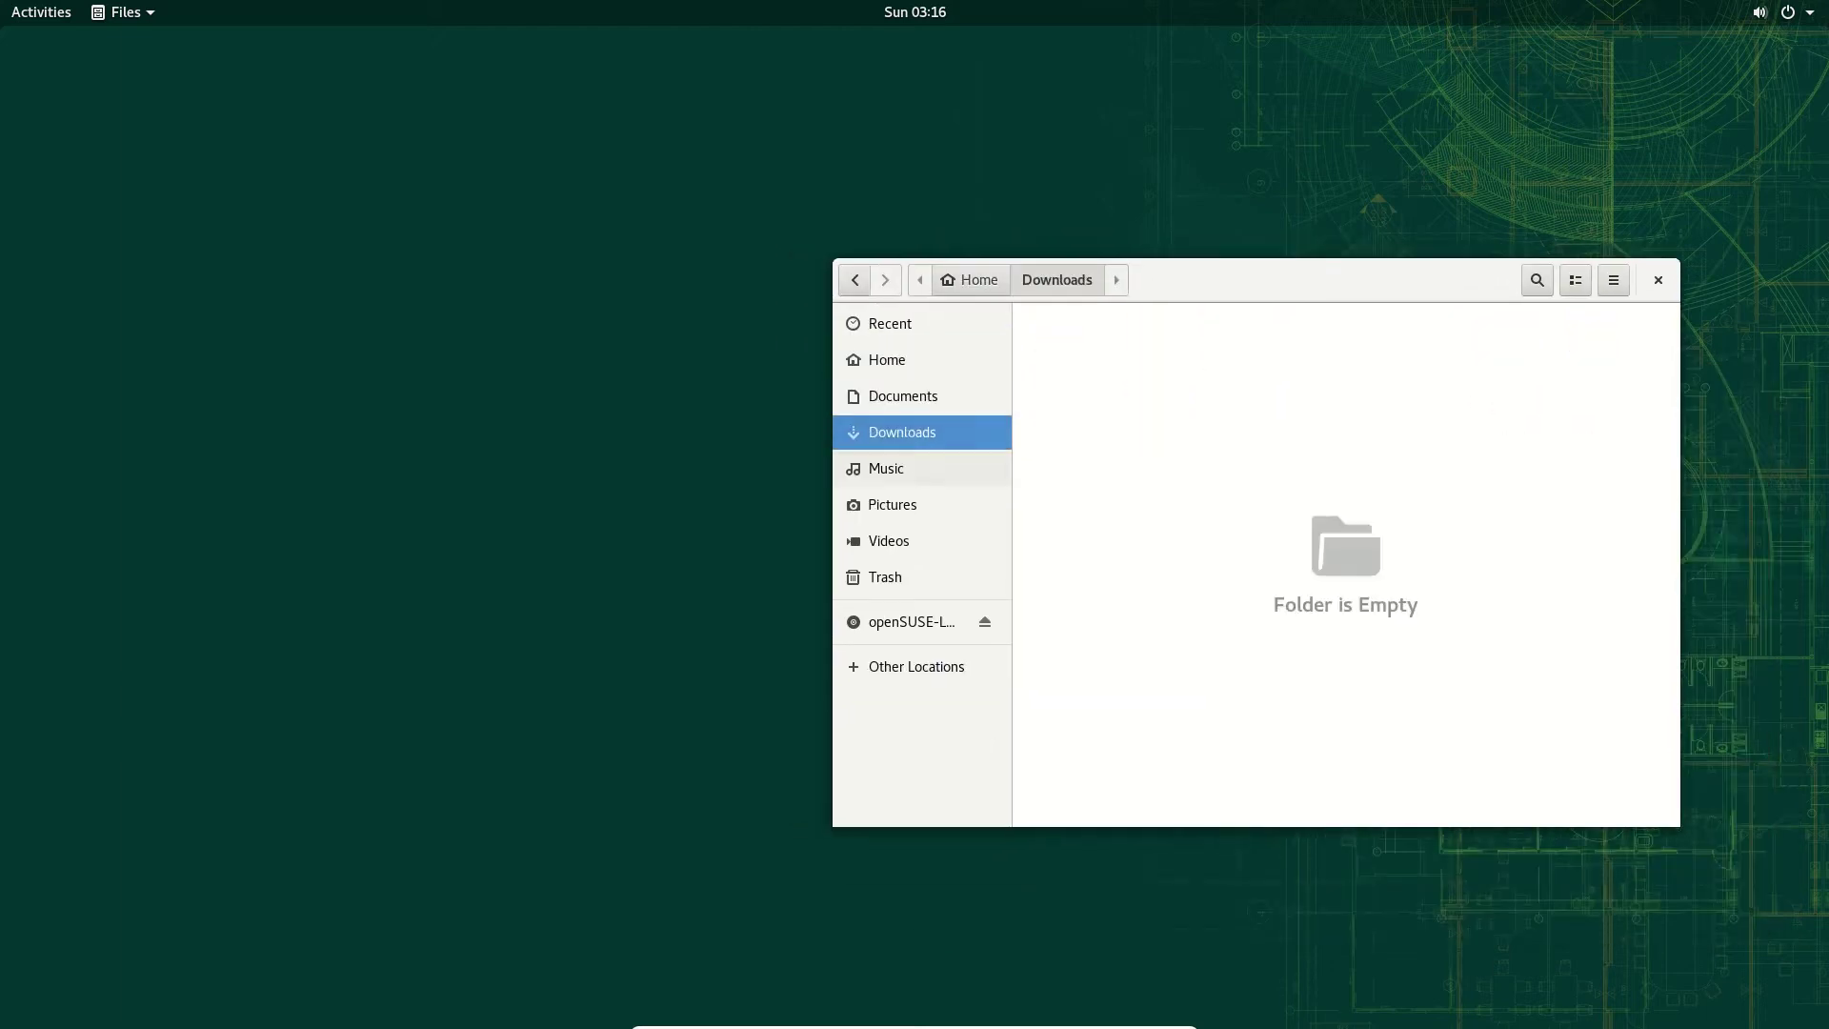
Step: View the Files preferences, dismiss them unchanged, and close the file manager window
{"action": "key", "text": "super+F10"}
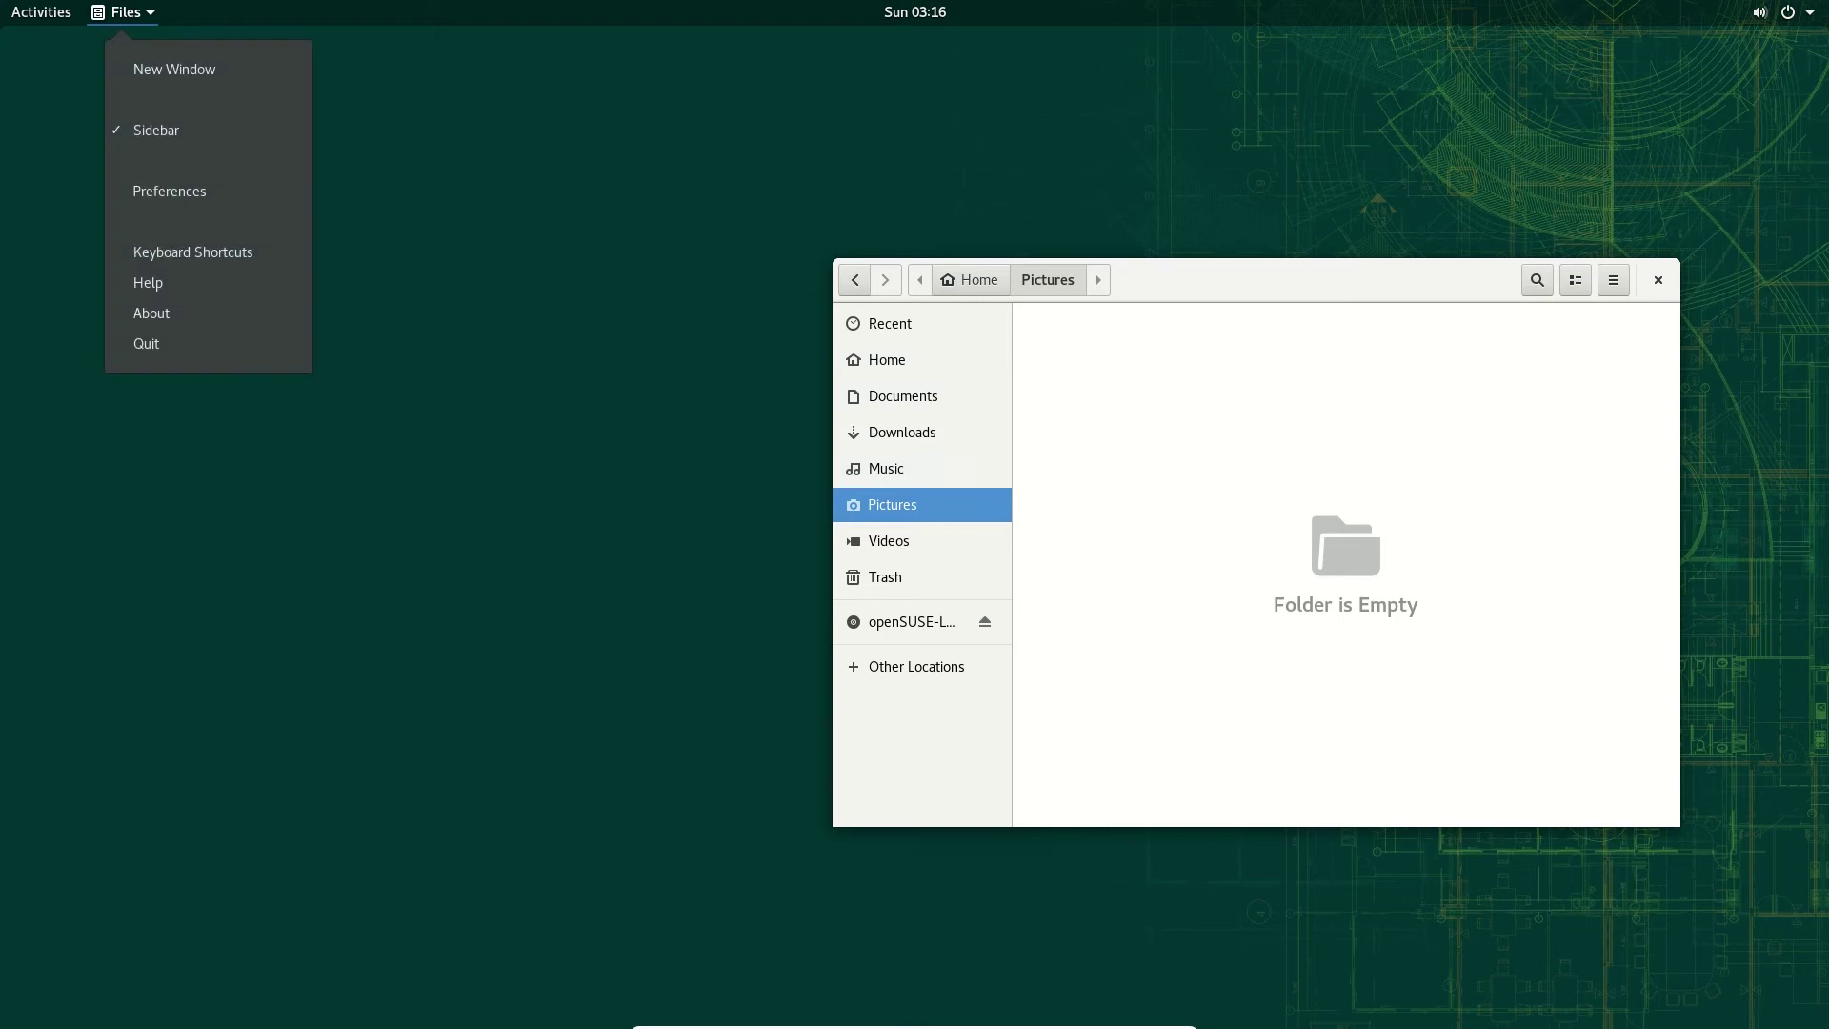
{"action": "key", "text": "Up"}
{"action": "key", "text": "Up"}
{"action": "key", "text": "Up"}
{"action": "key", "text": "Up"}
{"action": "key", "text": "Up"}
{"action": "key", "text": "Return"}
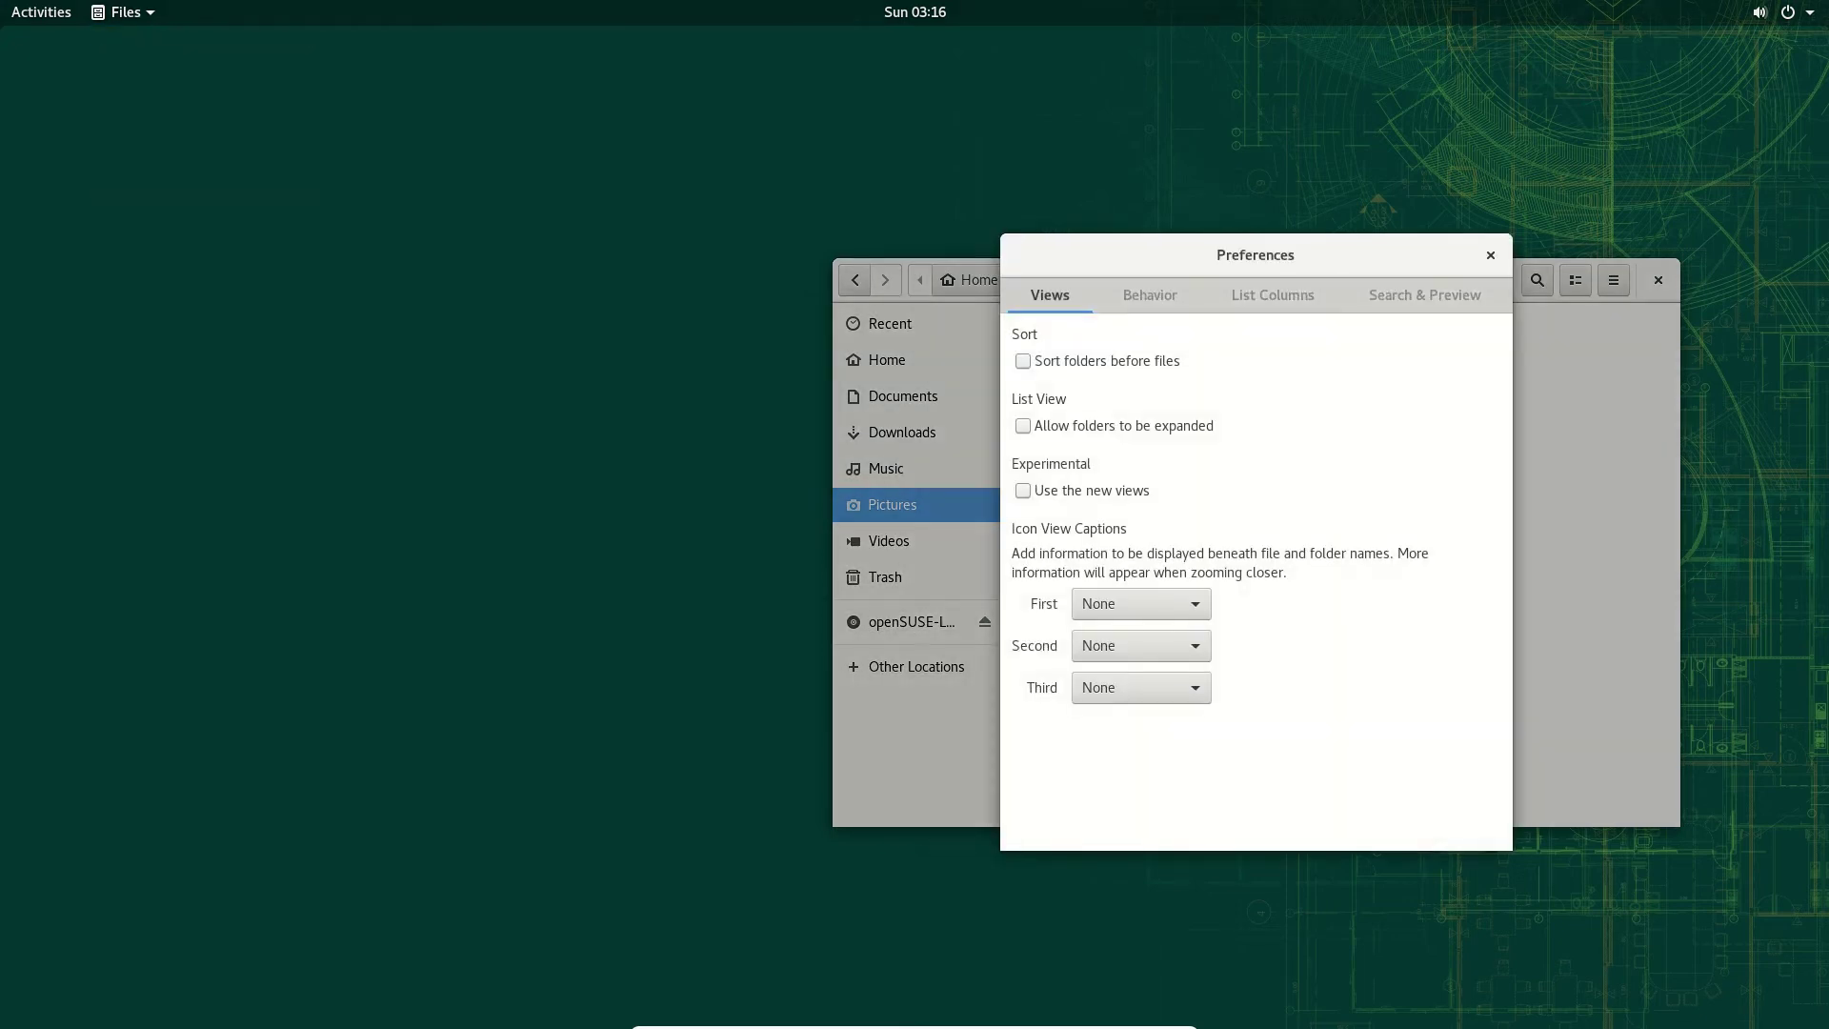
{"action": "key", "text": "Escape"}
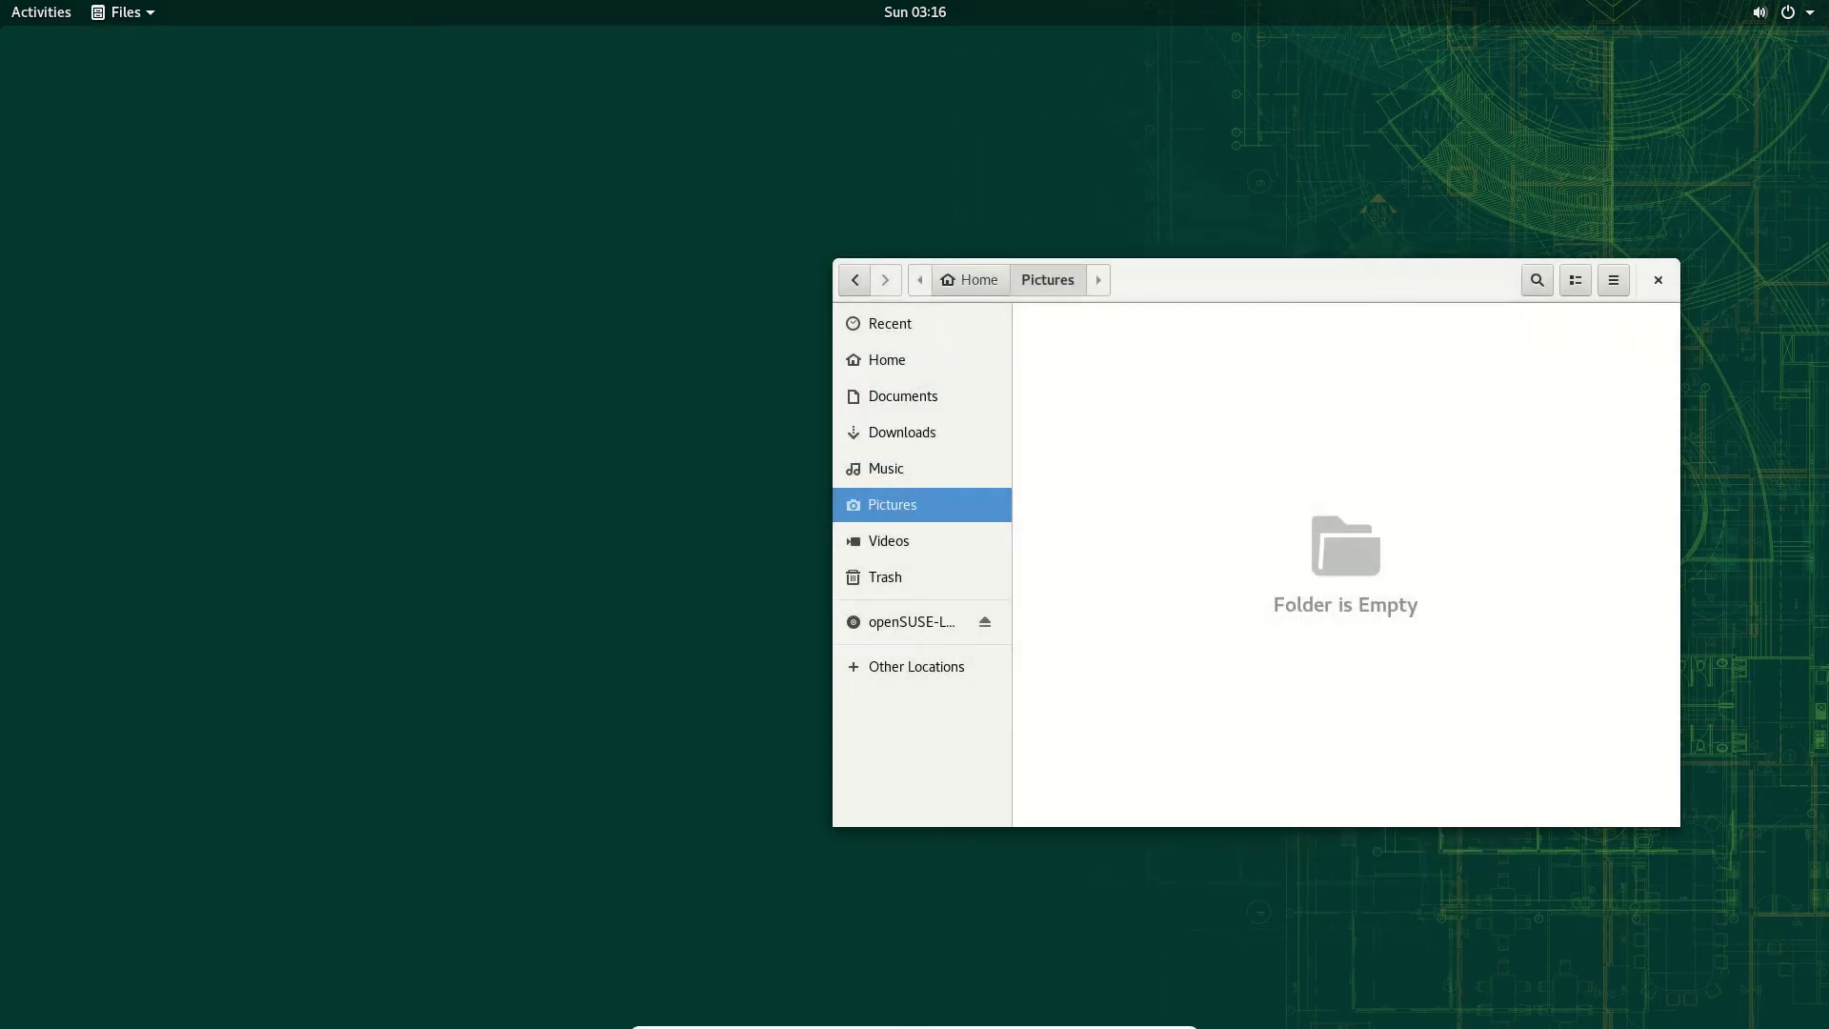
{"action": "left_click", "coordinate": [1658, 280]}
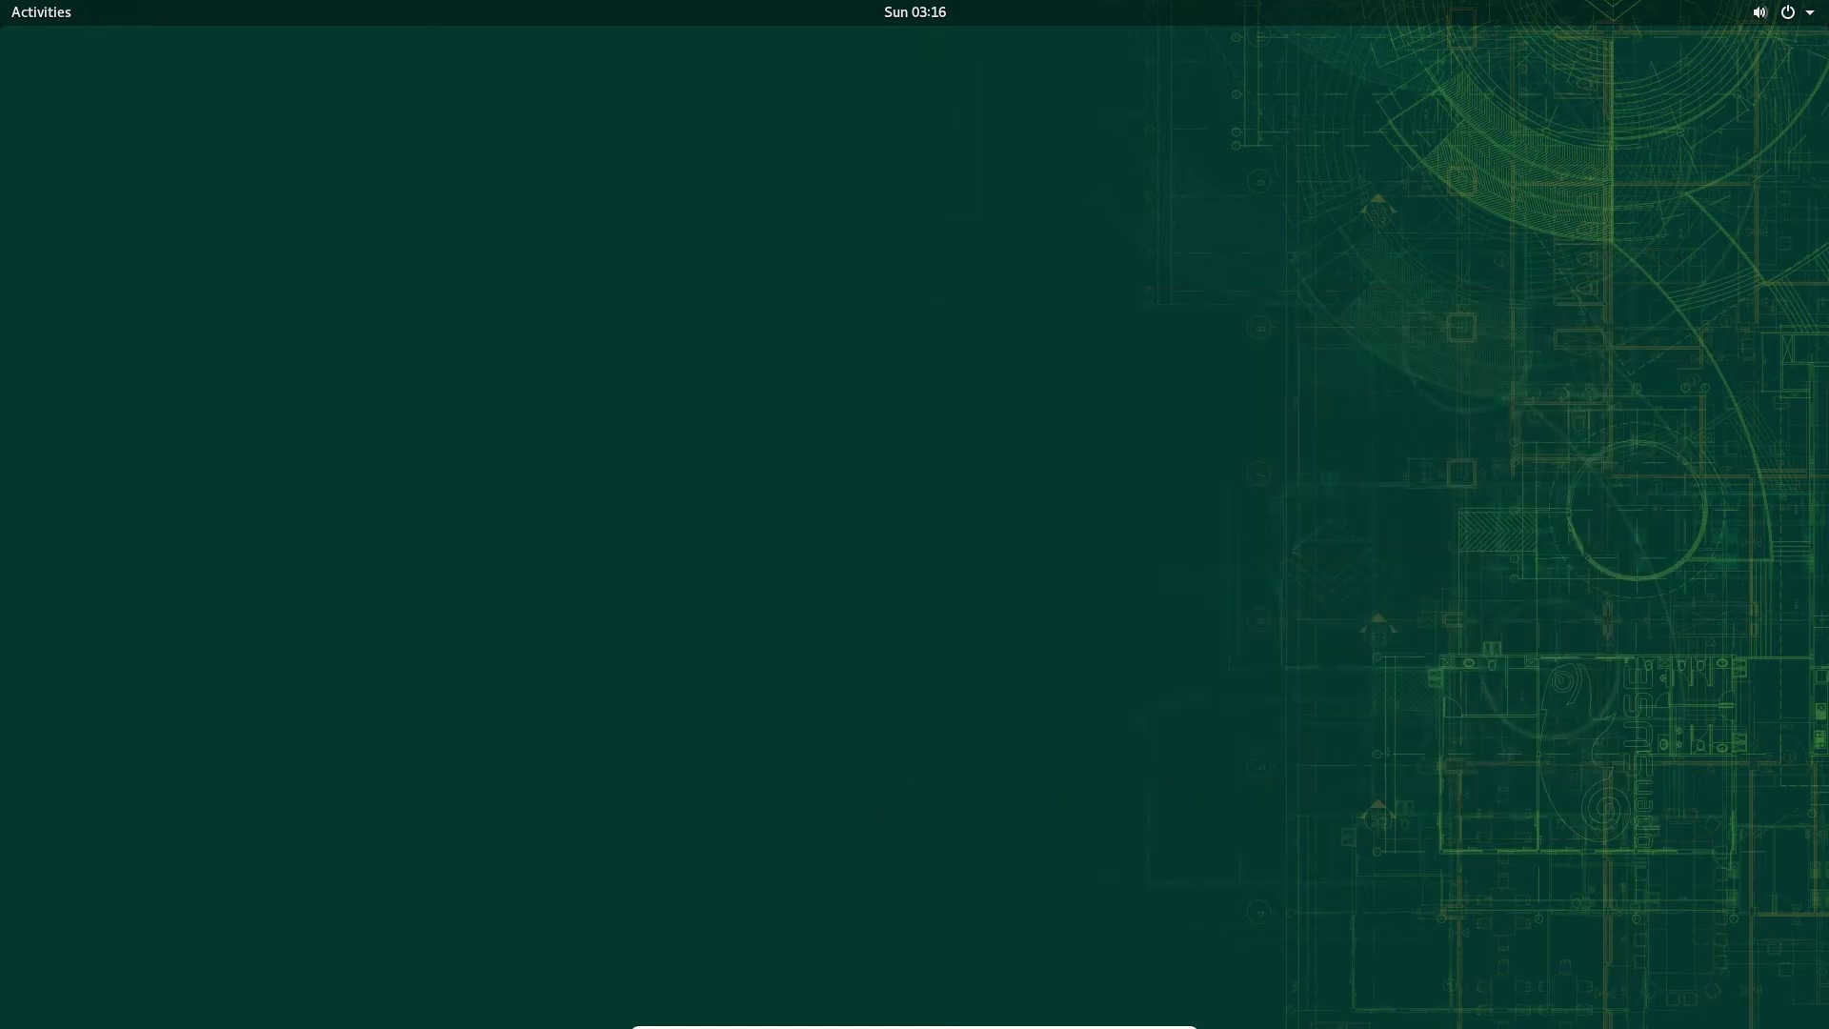
Step: Open a Terminal window and run uname -a to display the full system and kernel information
{"action": "key", "text": "super"}
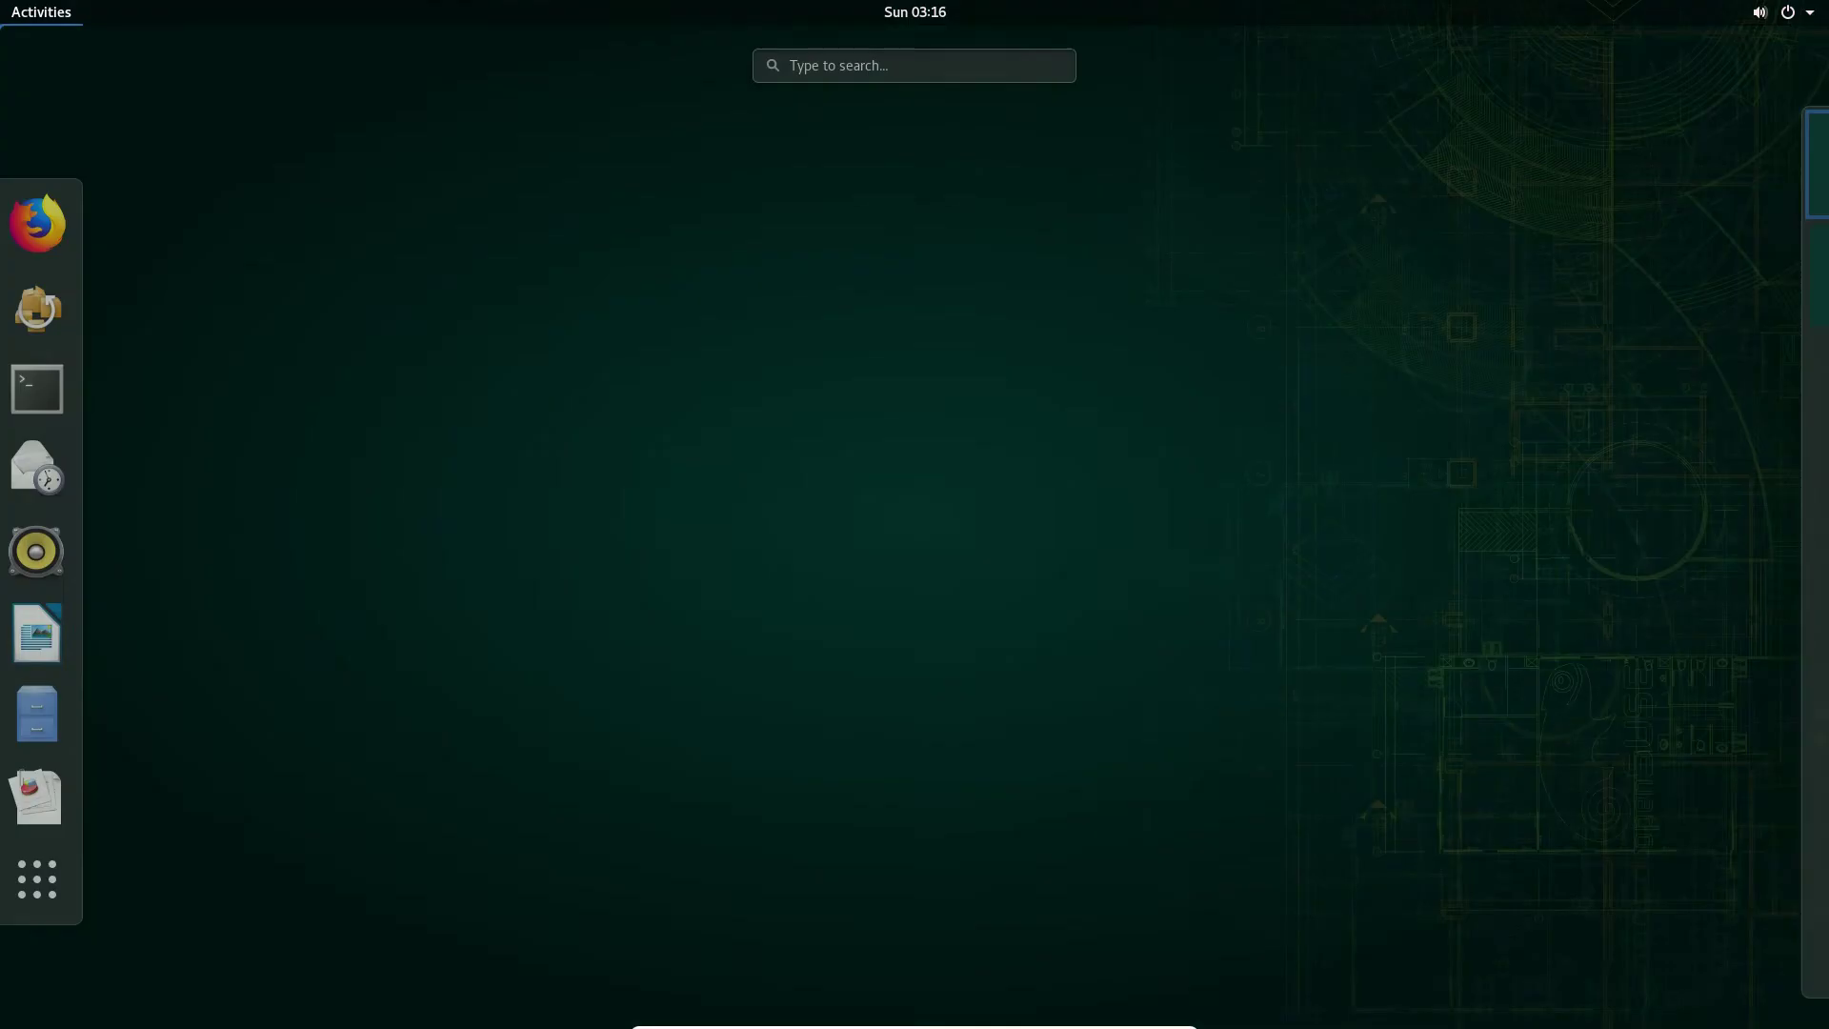
{"action": "left_click", "coordinate": [45, 389]}
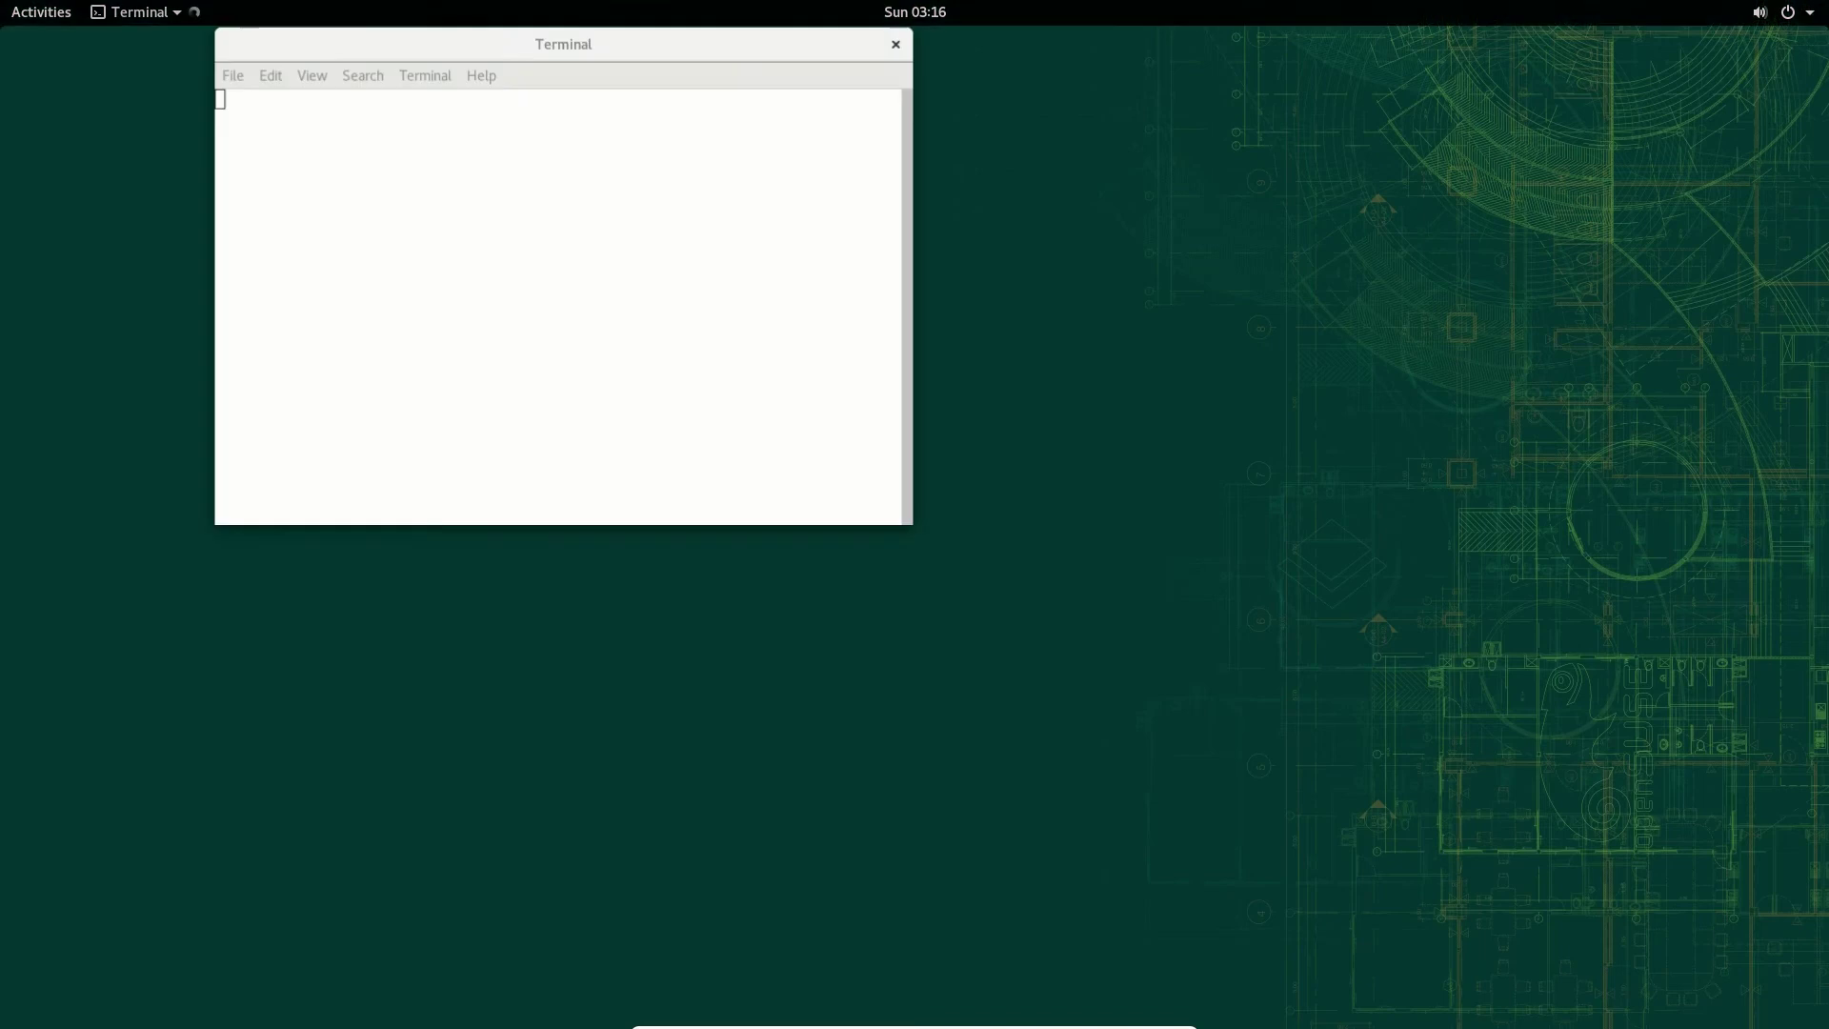
{"action": "type", "text": "ame"}
{"action": "key", "text": "BackSpace"}
{"action": "key", "text": "BackSpace"}
{"action": "key", "text": "BackSpace"}
{"action": "key", "text": "BackSpace"}
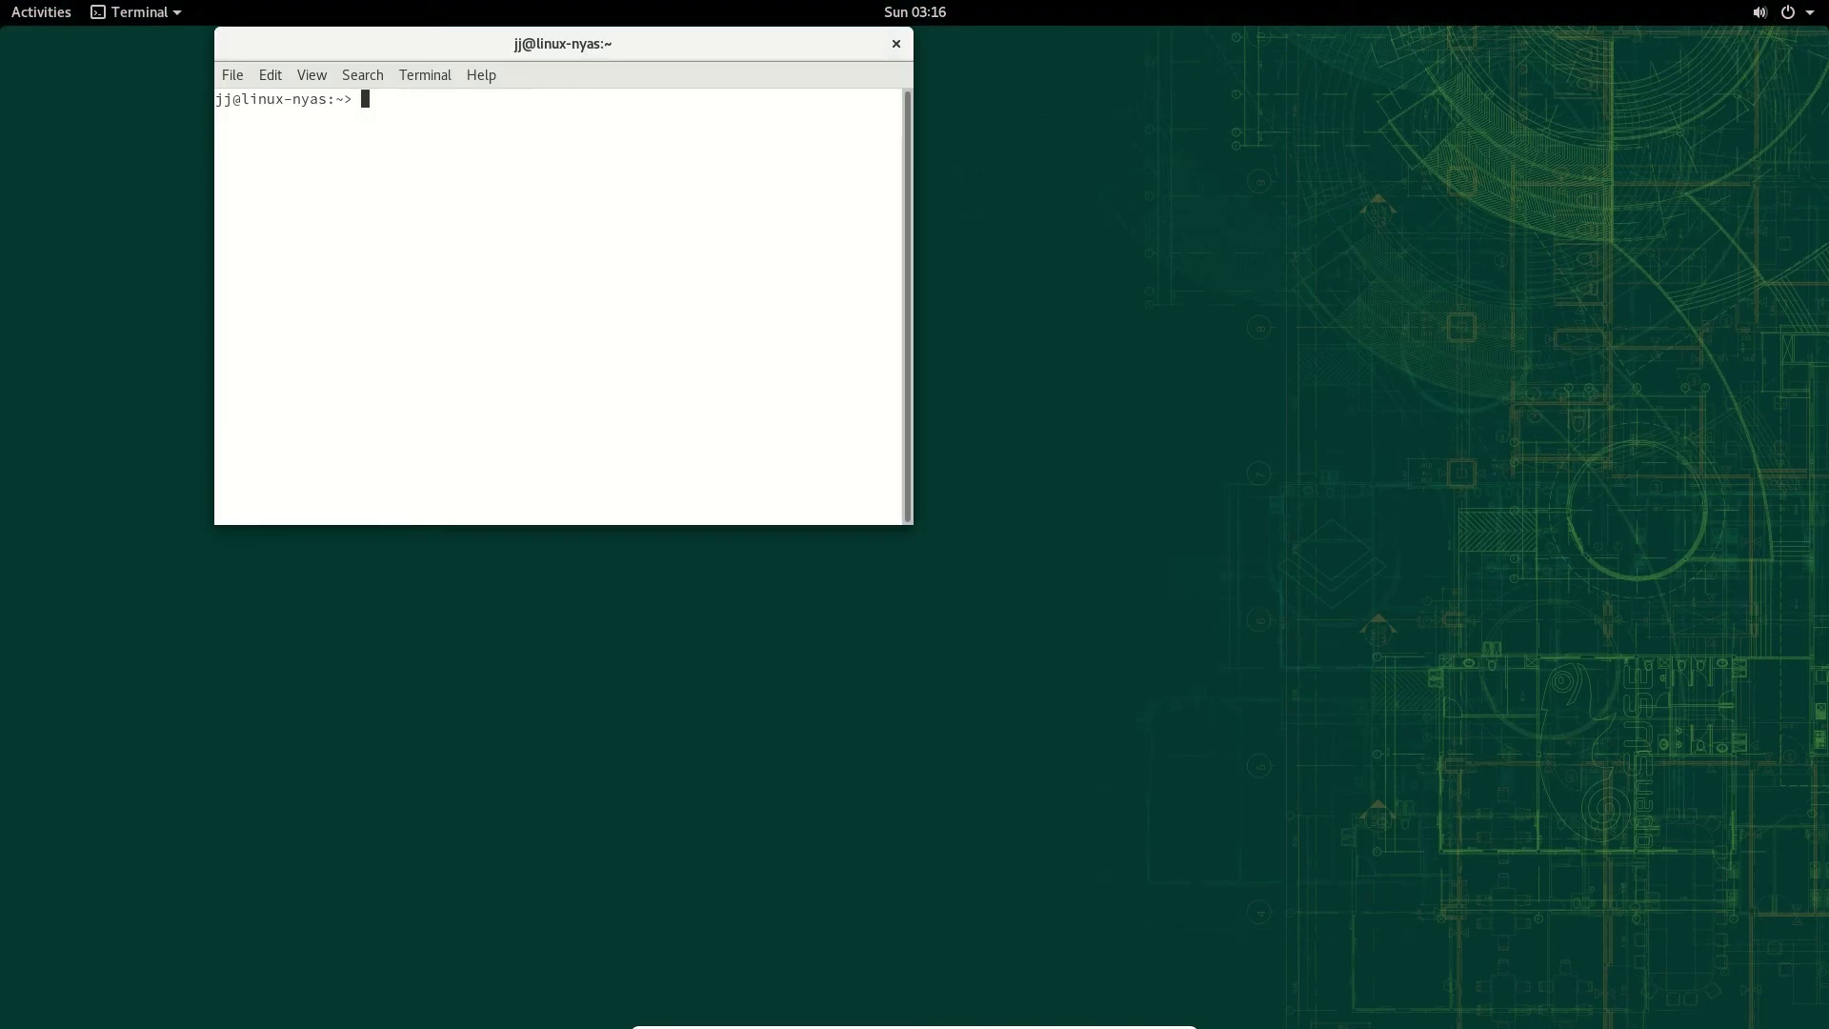
{"action": "type", "text": "unam"}
{"action": "key", "text": "BackSpace"}
{"action": "type", "text": "e -a"}
{"action": "key", "text": "Return"}
Step: Enlarge the terminal text by three zoom levels and highlight the kernel version in the uname output
{"action": "key", "text": "ctrl+plus"}
{"action": "key", "text": "ctrl+plus"}
{"action": "key", "text": "ctrl+plus"}
{"action": "key", "text": "ctrl+plus"}
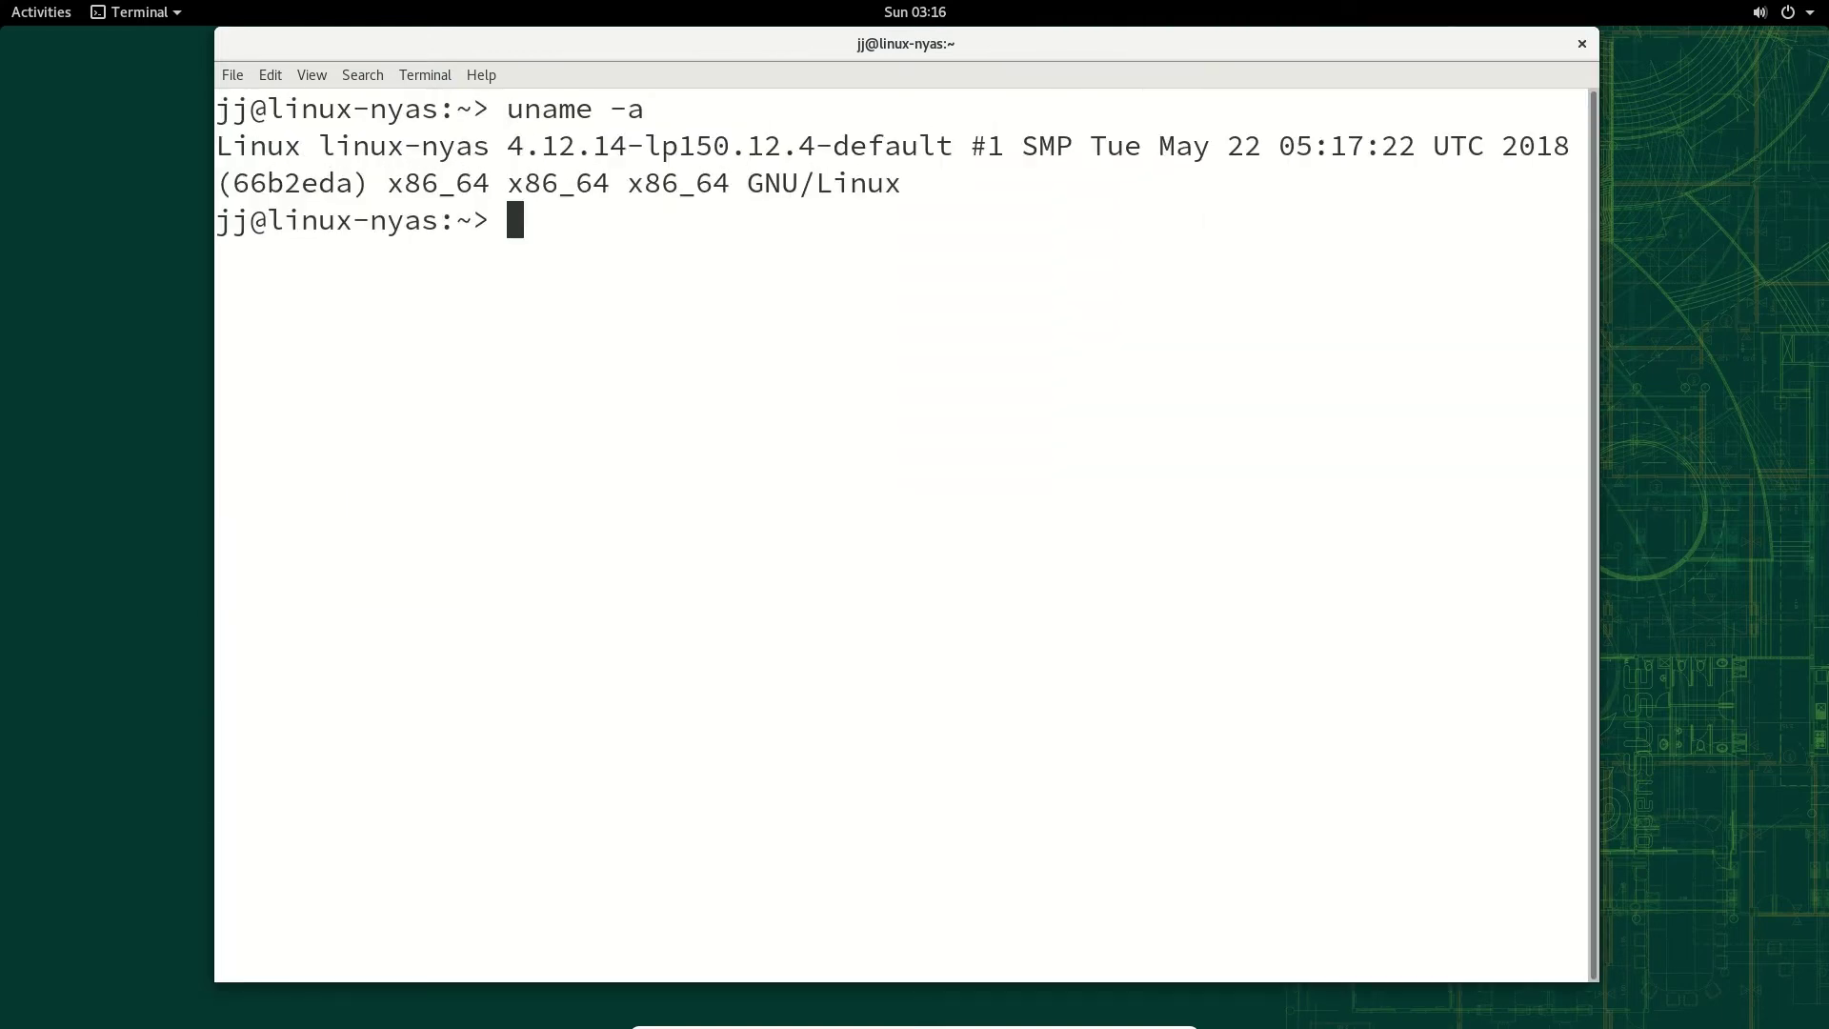
{"action": "left_click_drag", "start_coordinate": [508, 146], "coordinate": [591, 146]}
Step: Run htop to view the running processes and memory usage, reposition the terminal window, and suspend htop
{"action": "type", "text": "htop"}
{"action": "key", "text": "Return"}
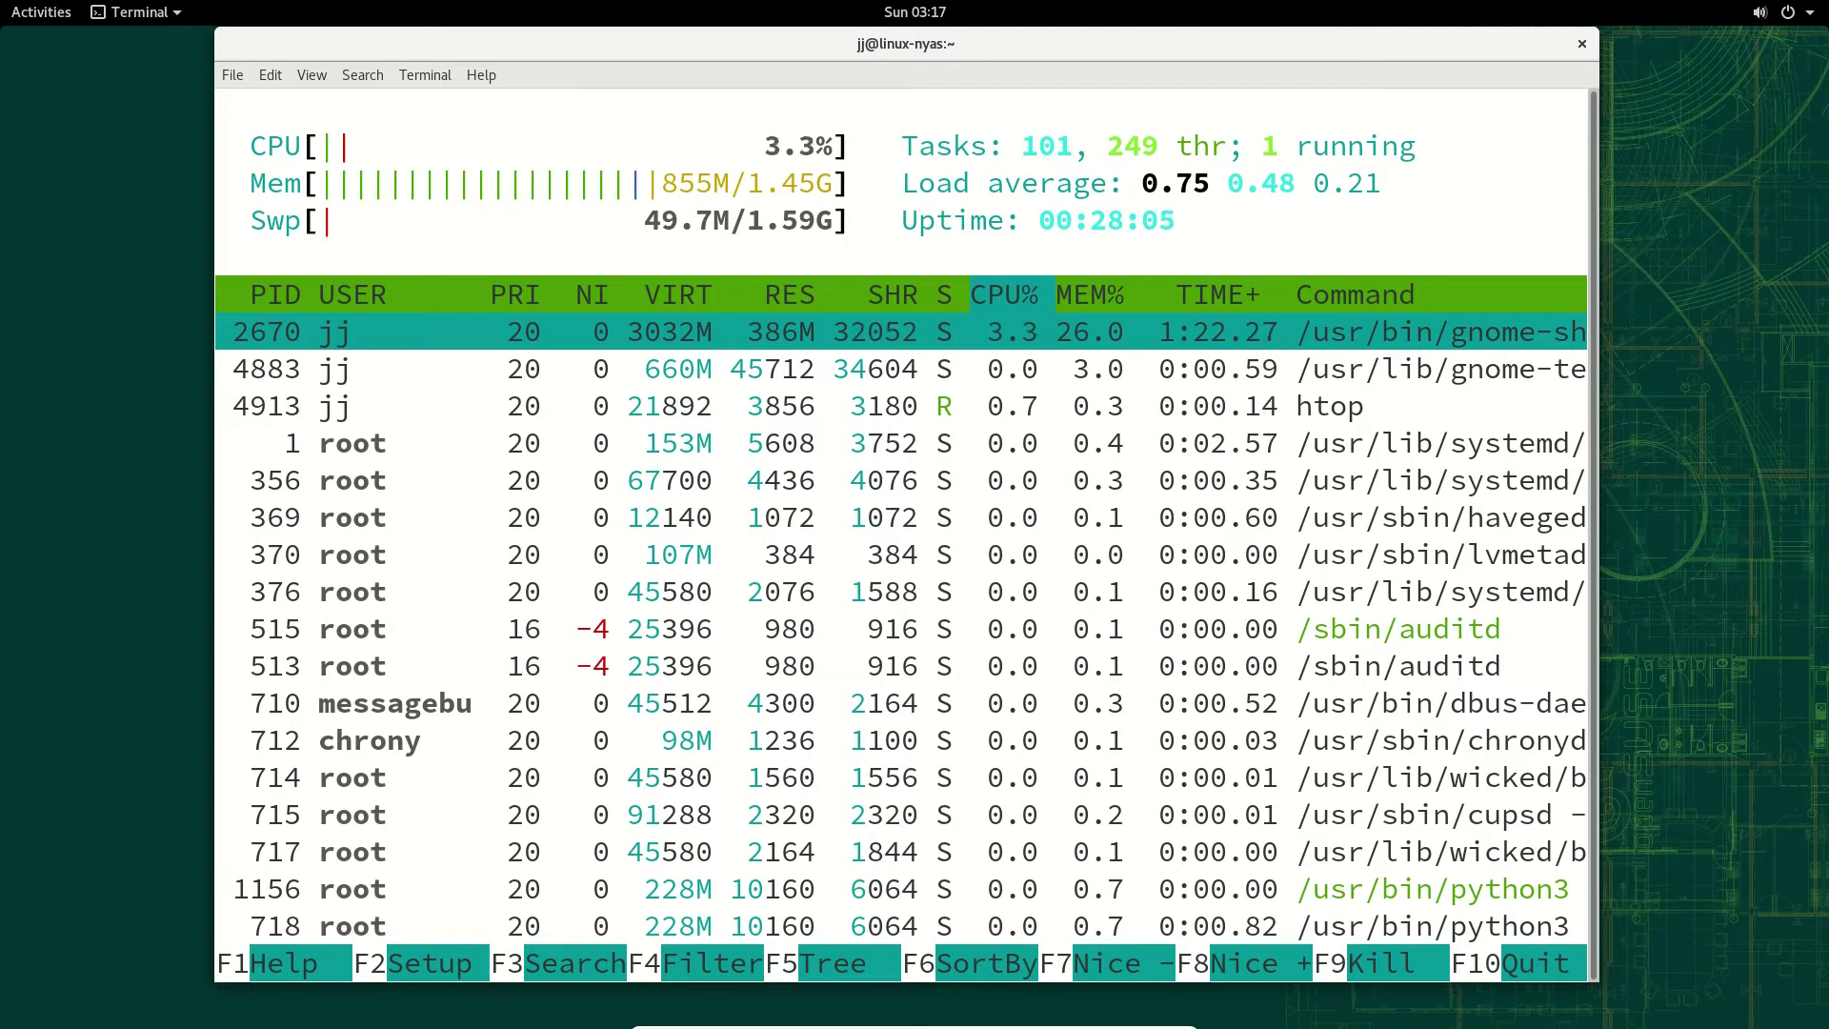
{"action": "left_click_drag", "start_coordinate": [905, 43], "coordinate": [918, 76]}
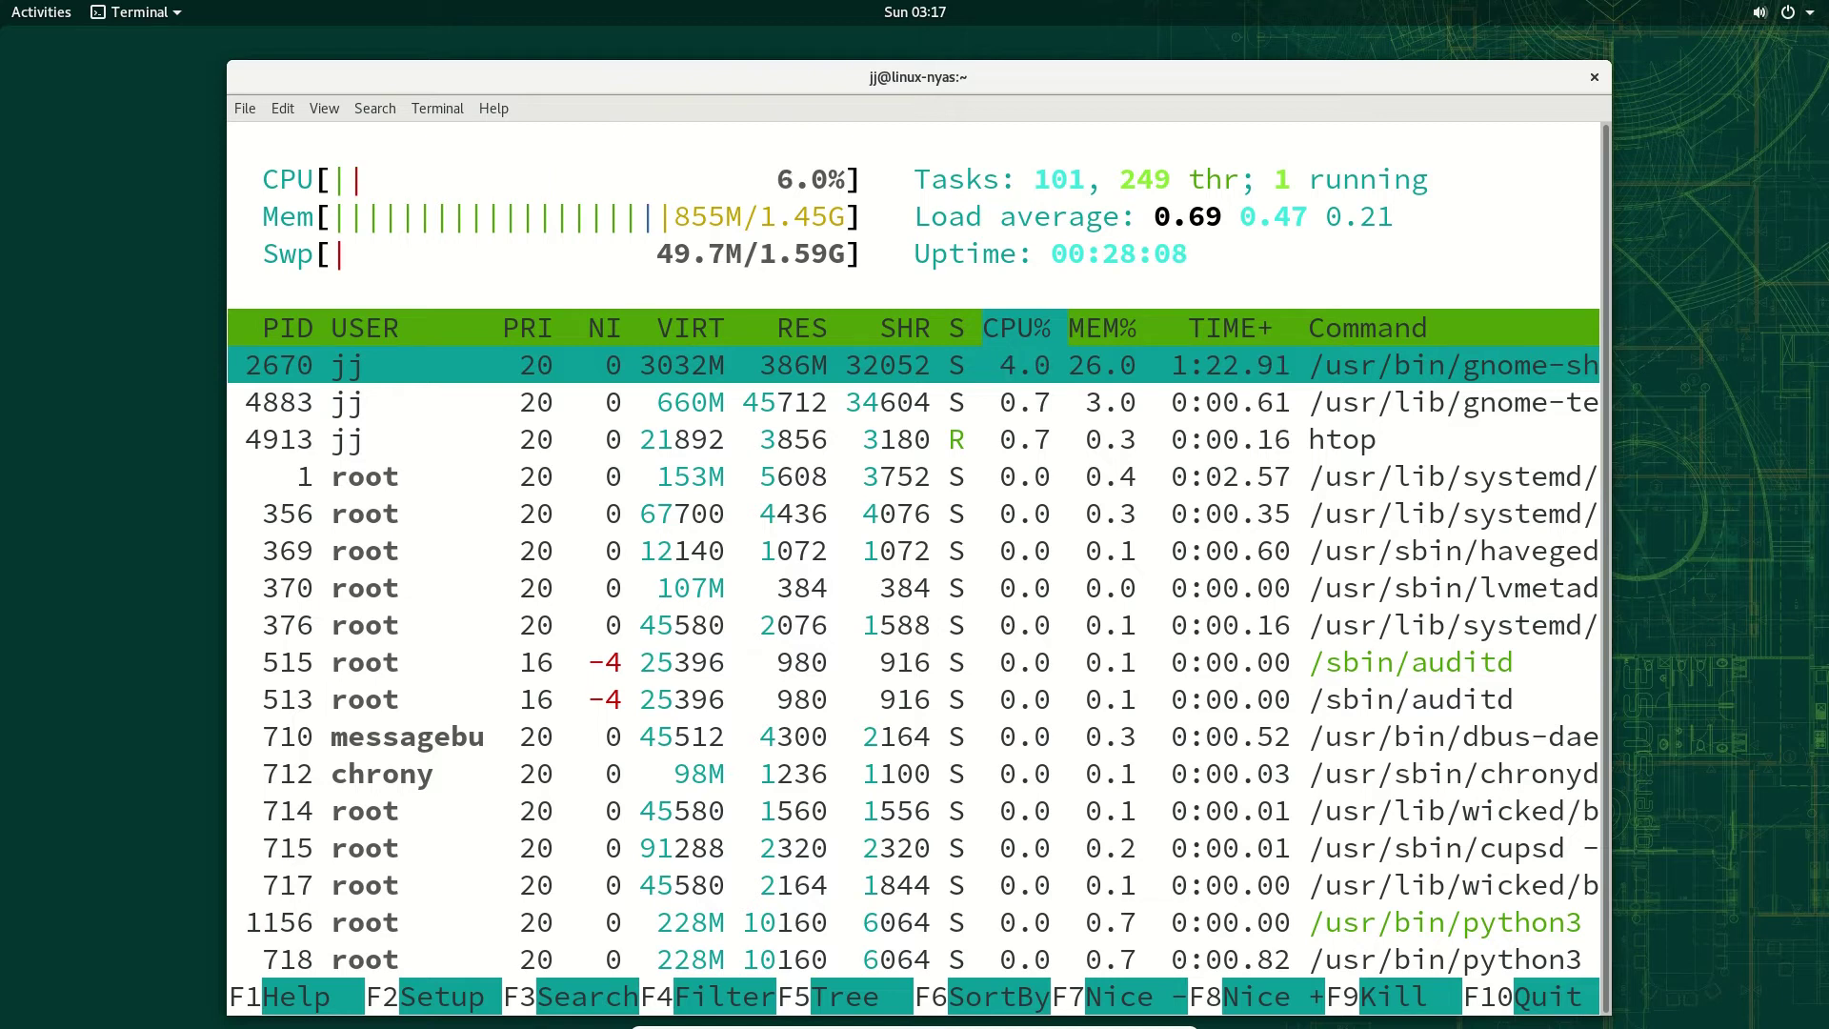
{"action": "key", "text": "ctrl+z"}
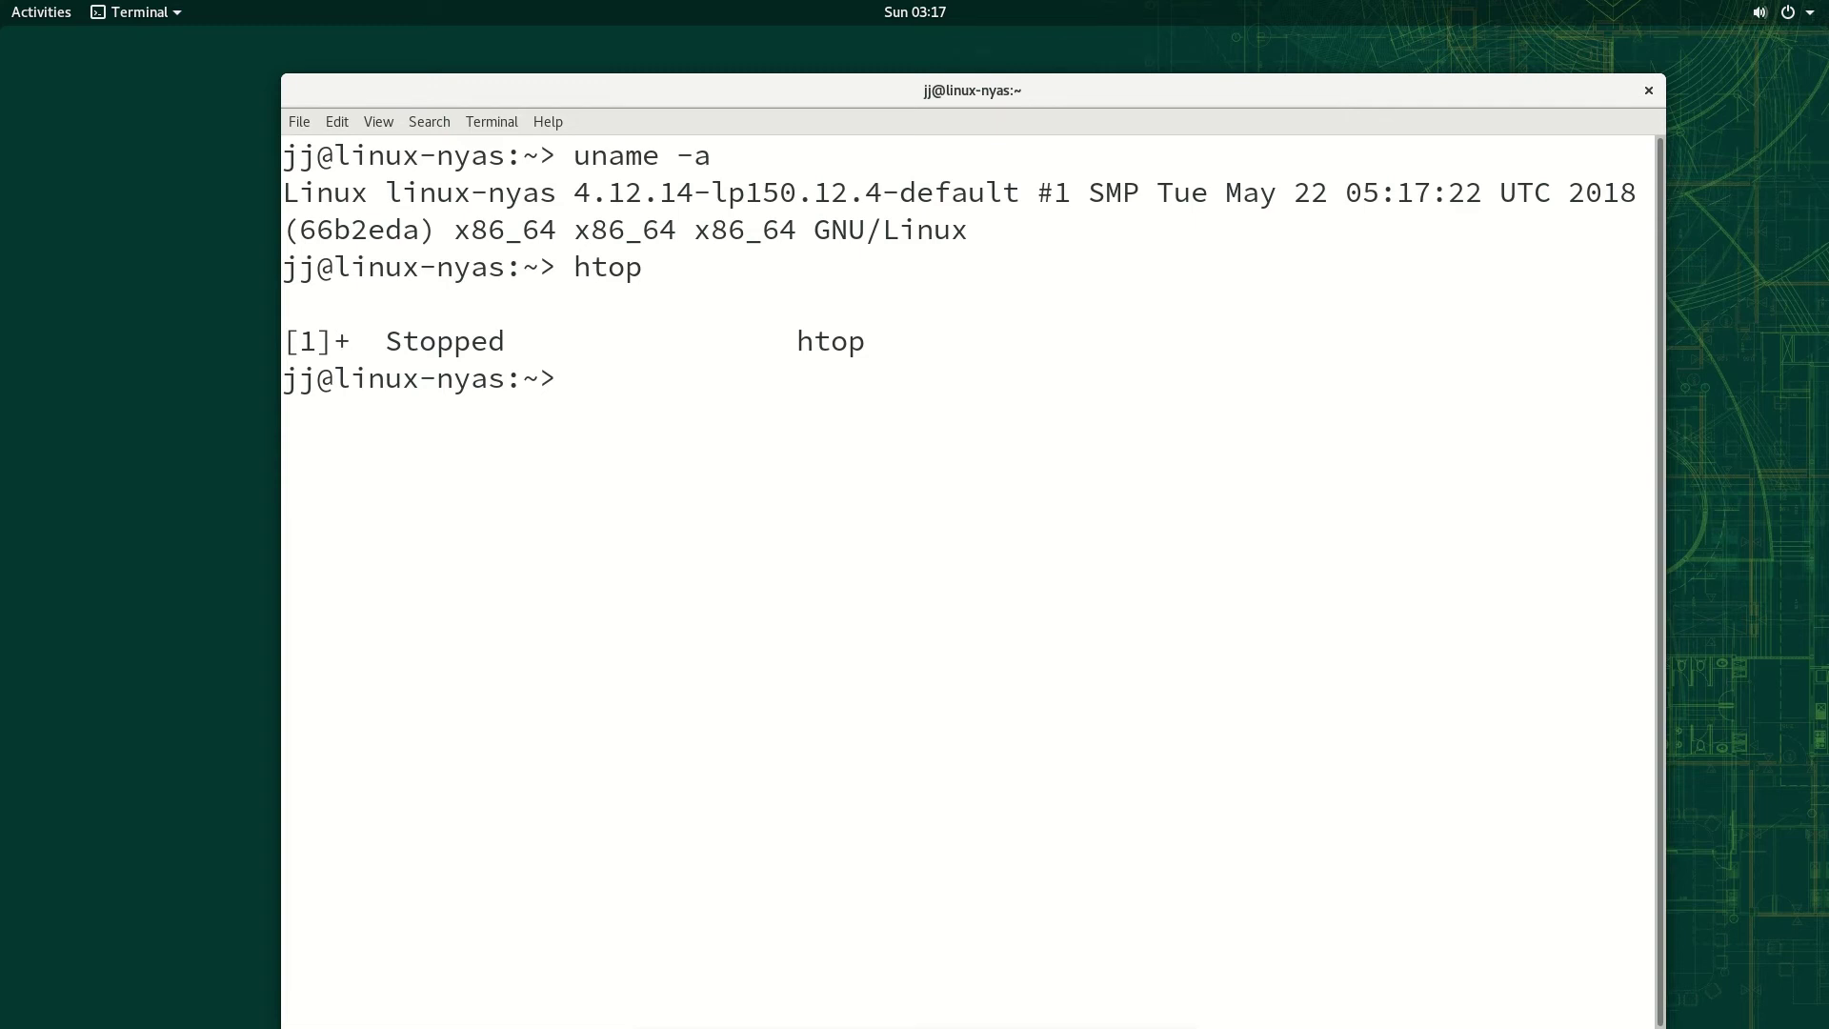
Step: Run sudo zypper in htop to install the htop package, authenticating with the root password
{"action": "type", "text": "sudop"}
{"action": "key", "text": "BackSpace"}
{"action": "key", "text": "BackSpace"}
{"action": "key", "text": "BackSpace"}
{"action": "type", "text": "o zypper "}
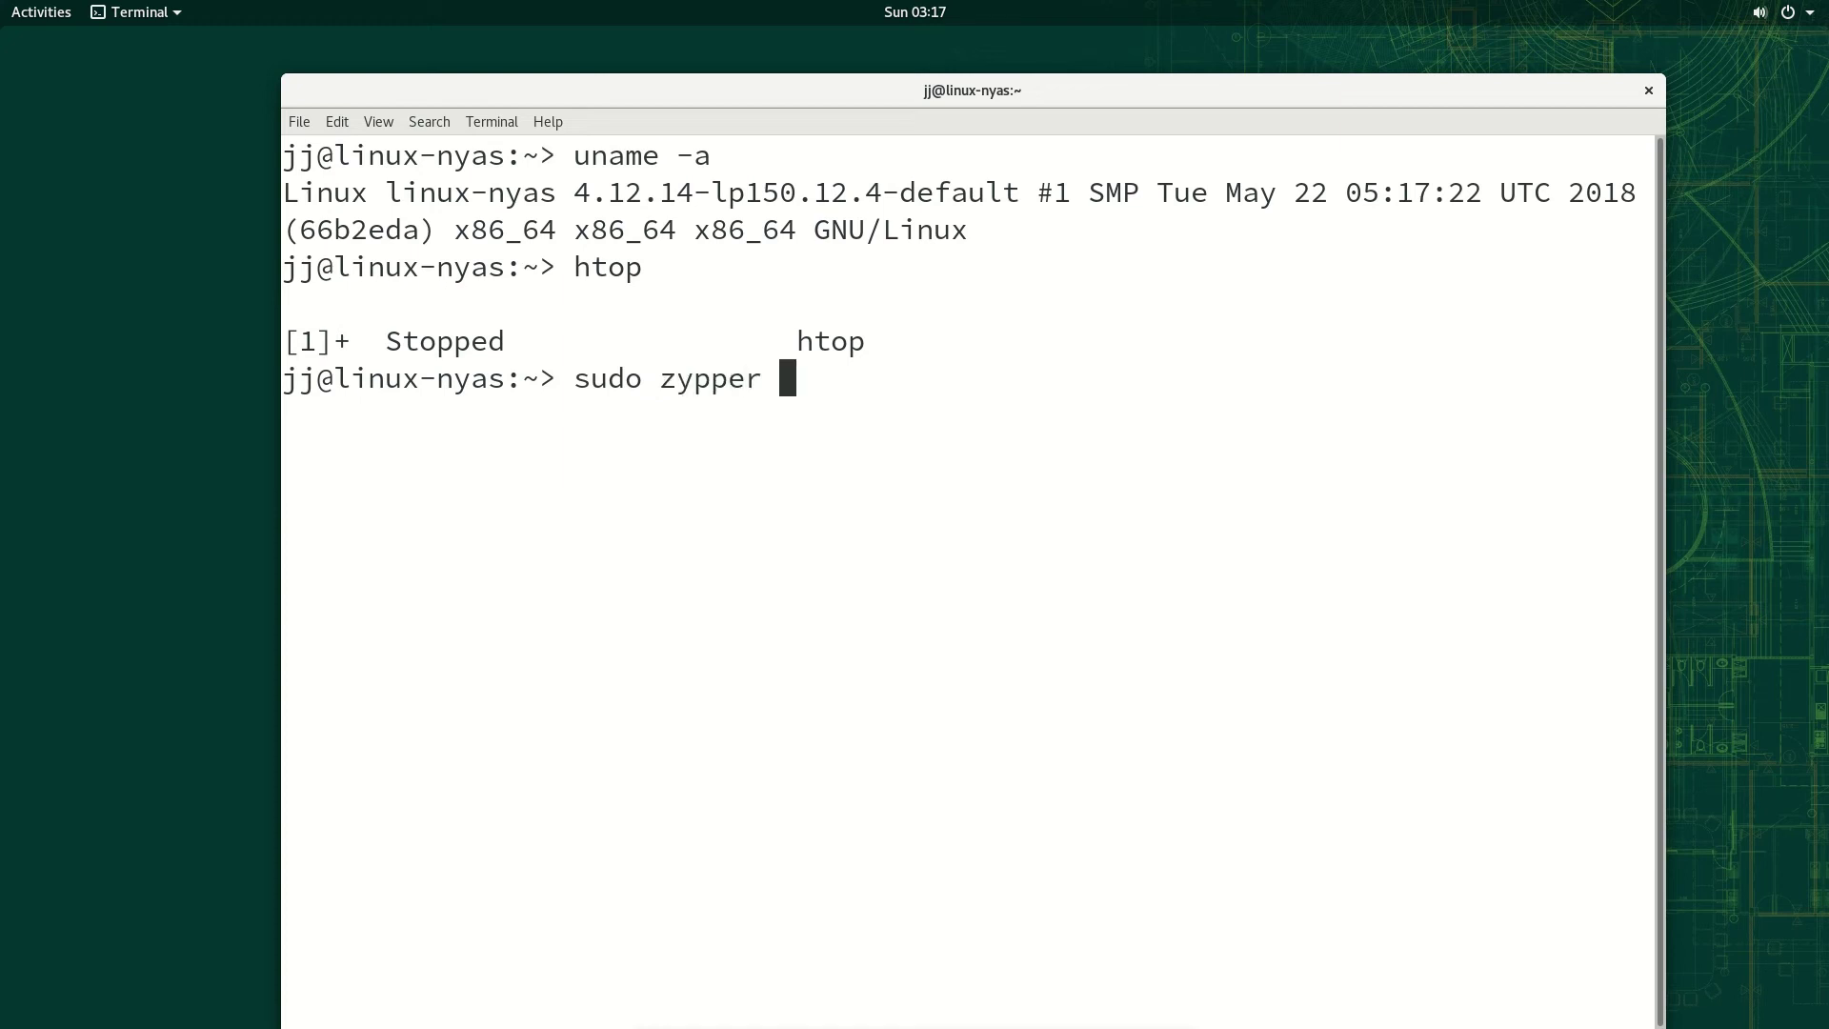
{"action": "type", "text": "in htop"}
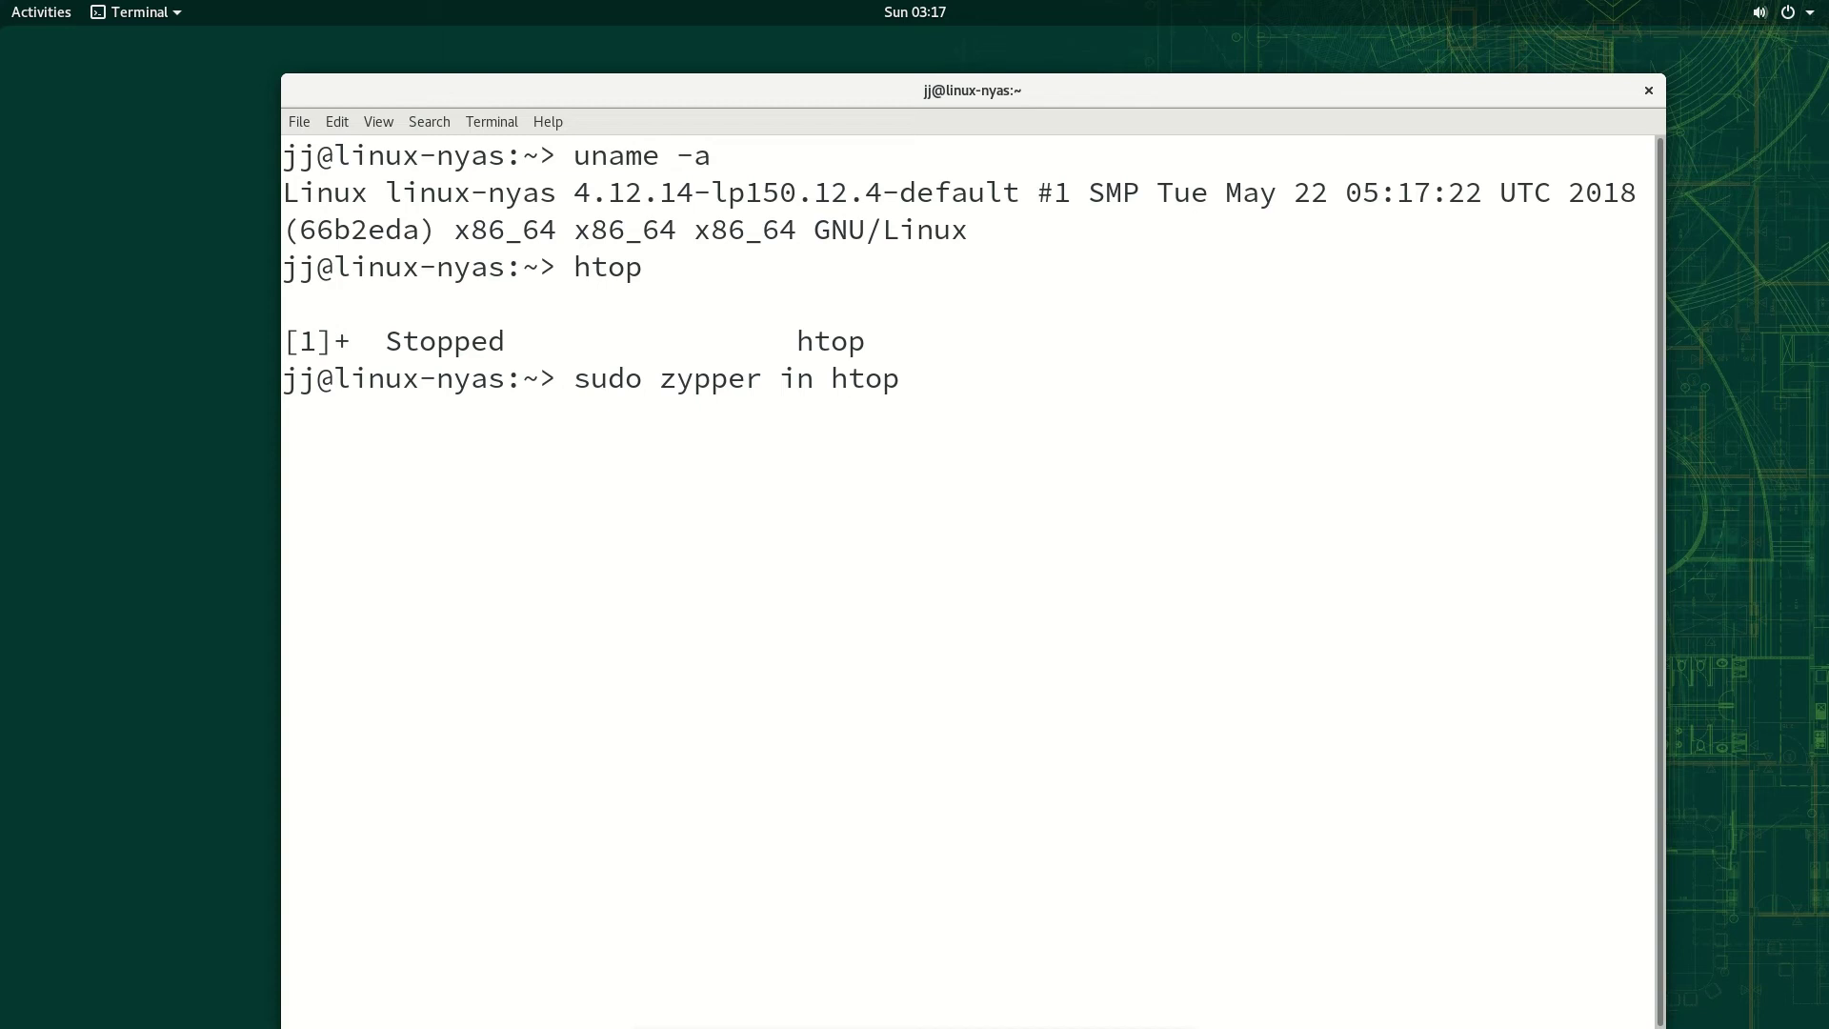
{"action": "key", "text": "Return"}
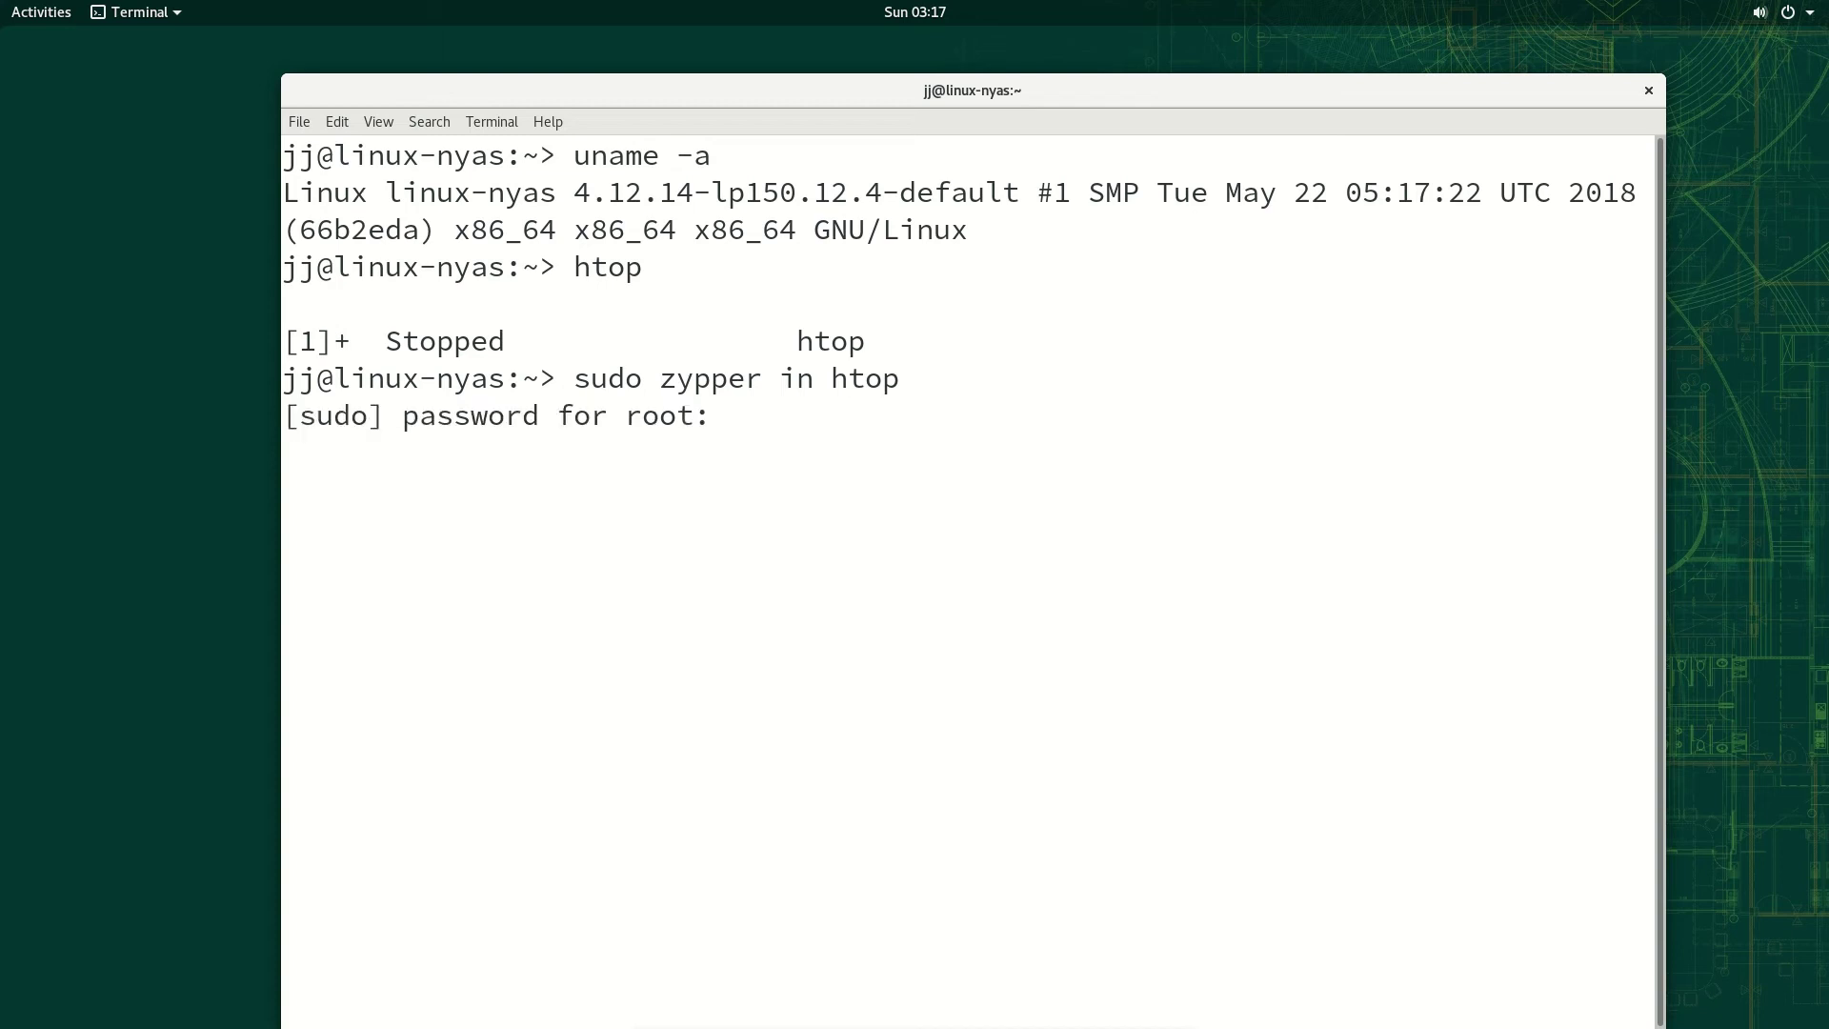
{"action": "key", "text": "Return"}
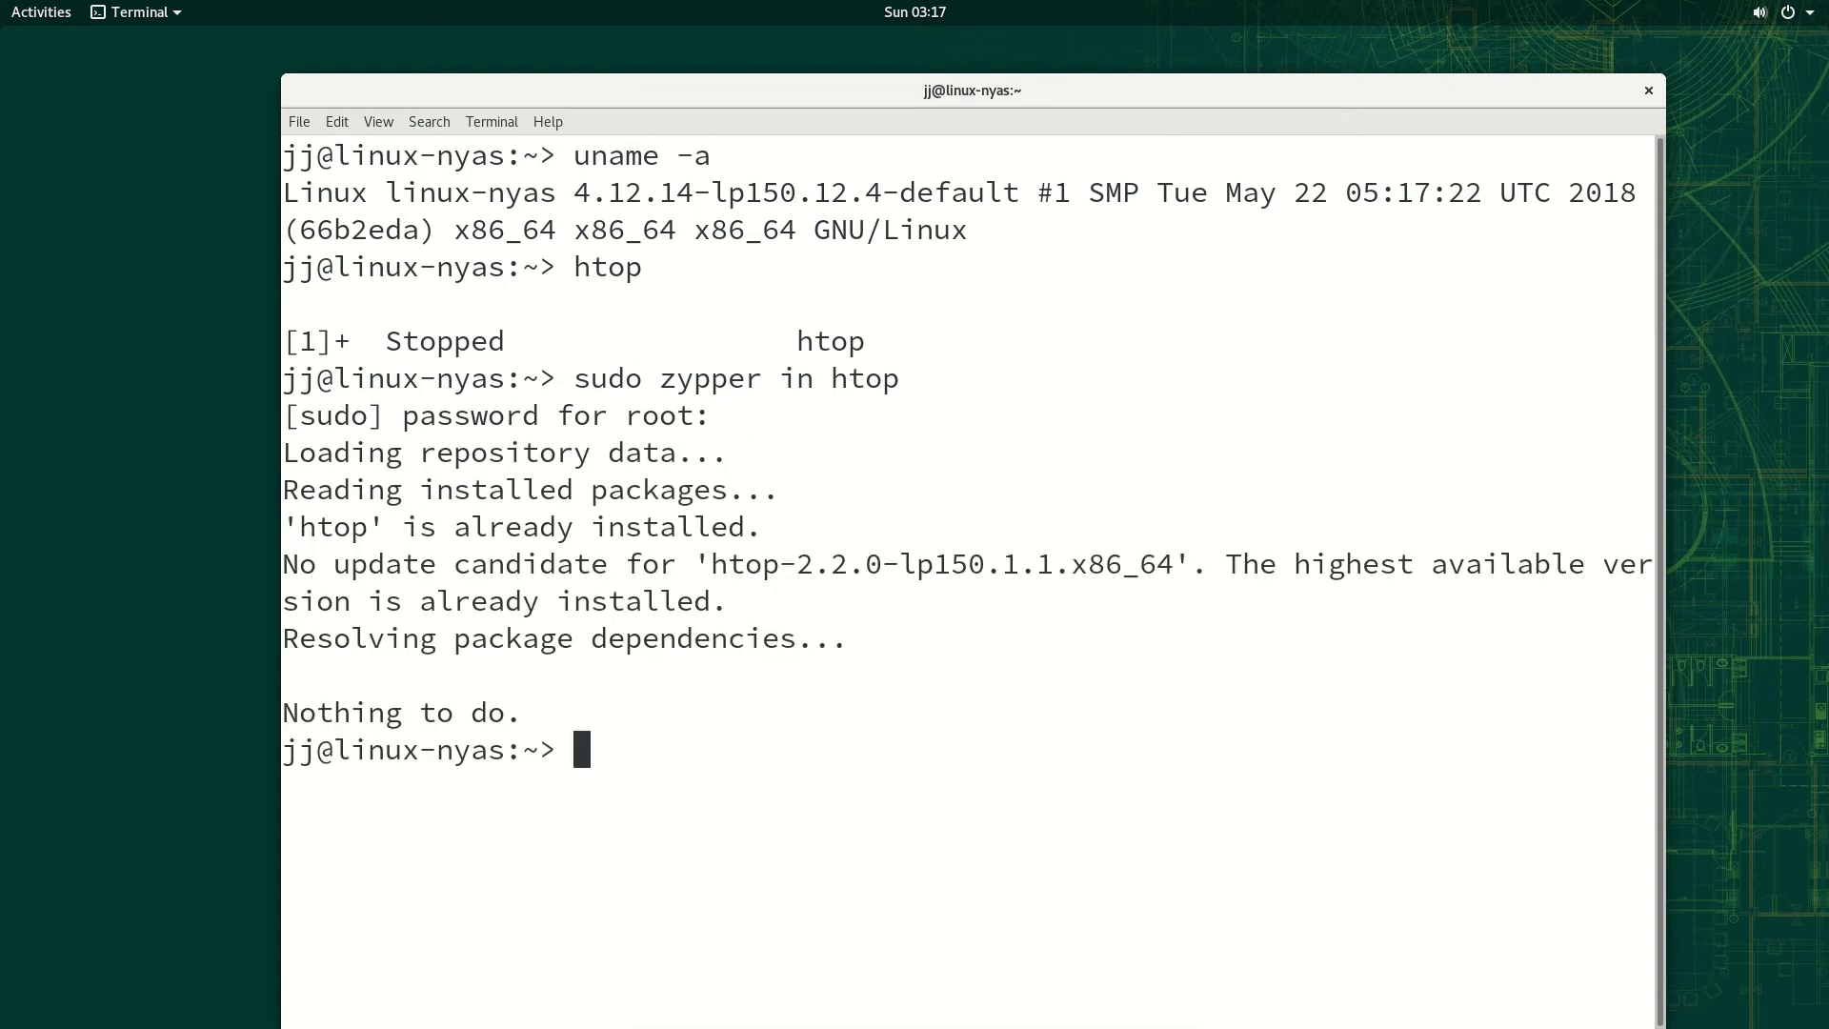
Step: Reuse the previous install command with gimp as the package, running sudo zypper in gimp
{"action": "key", "text": "Up"}
{"action": "key", "text": "BackSpace"}
{"action": "key", "text": "BackSpace"}
{"action": "key", "text": "BackSpace"}
{"action": "key", "text": "BackSpace"}
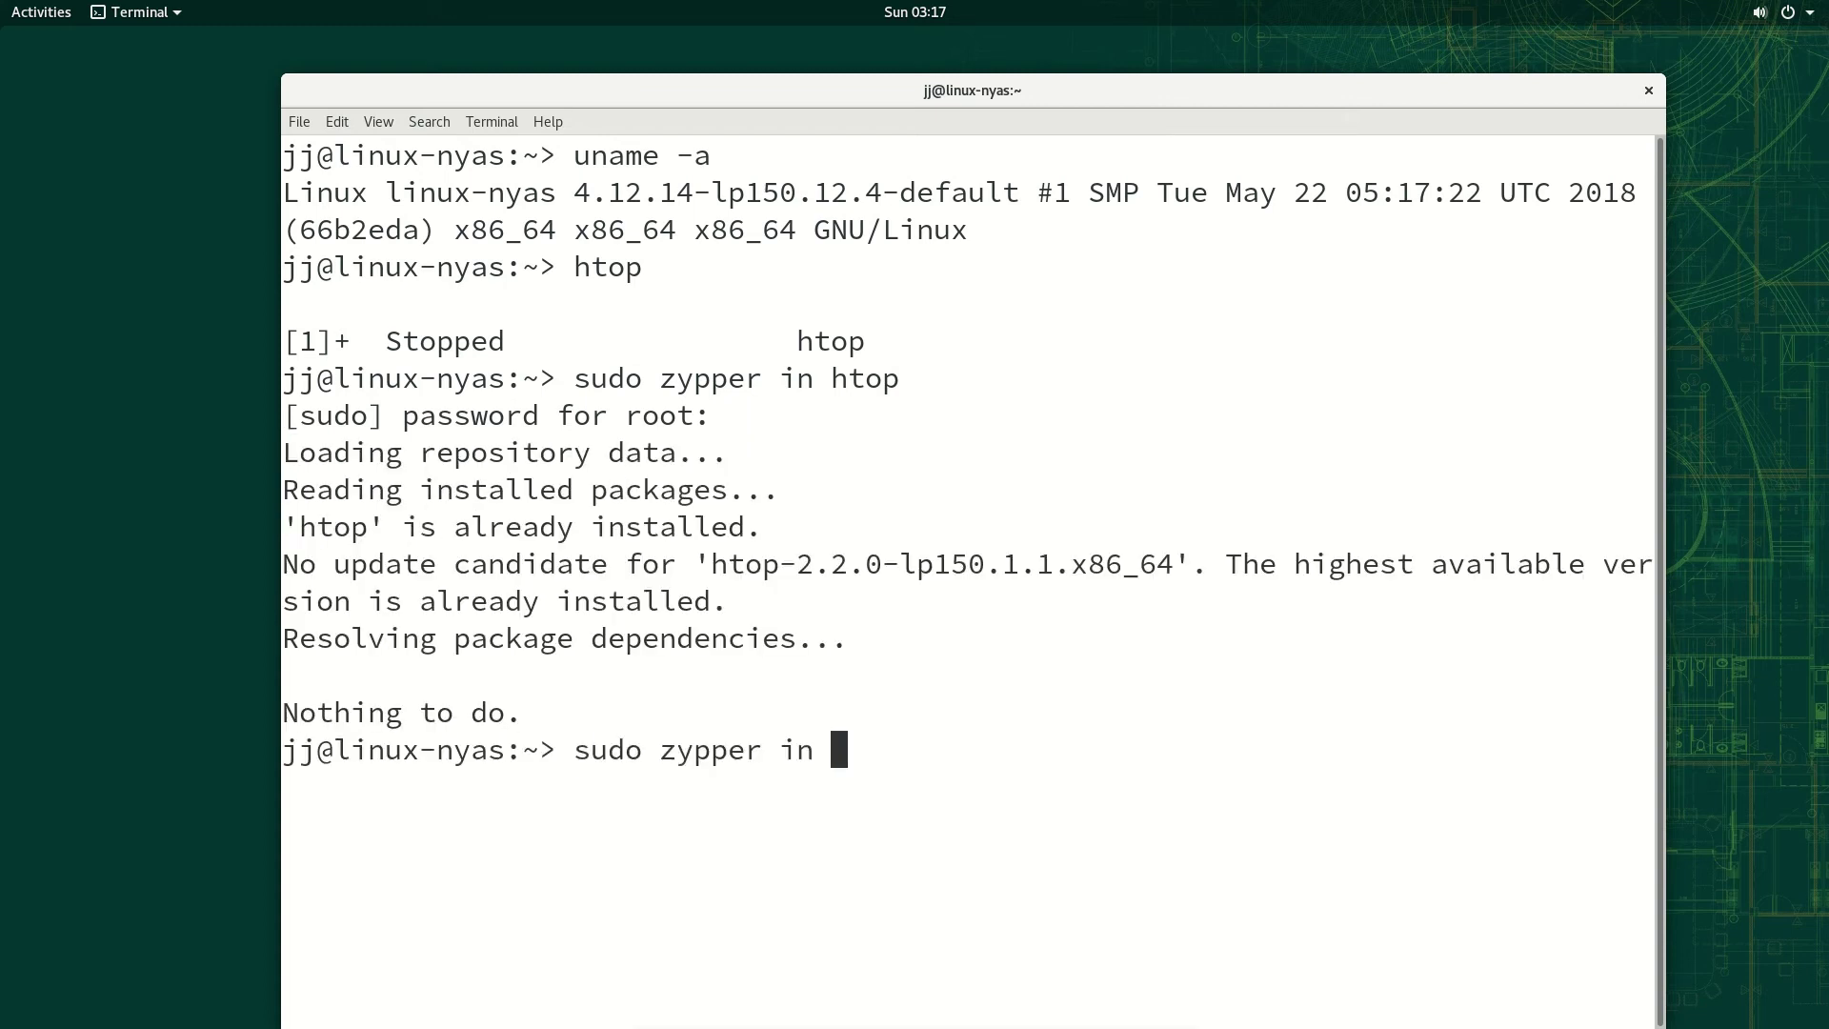
{"action": "type", "text": "gimp"}
{"action": "key", "text": "Return"}
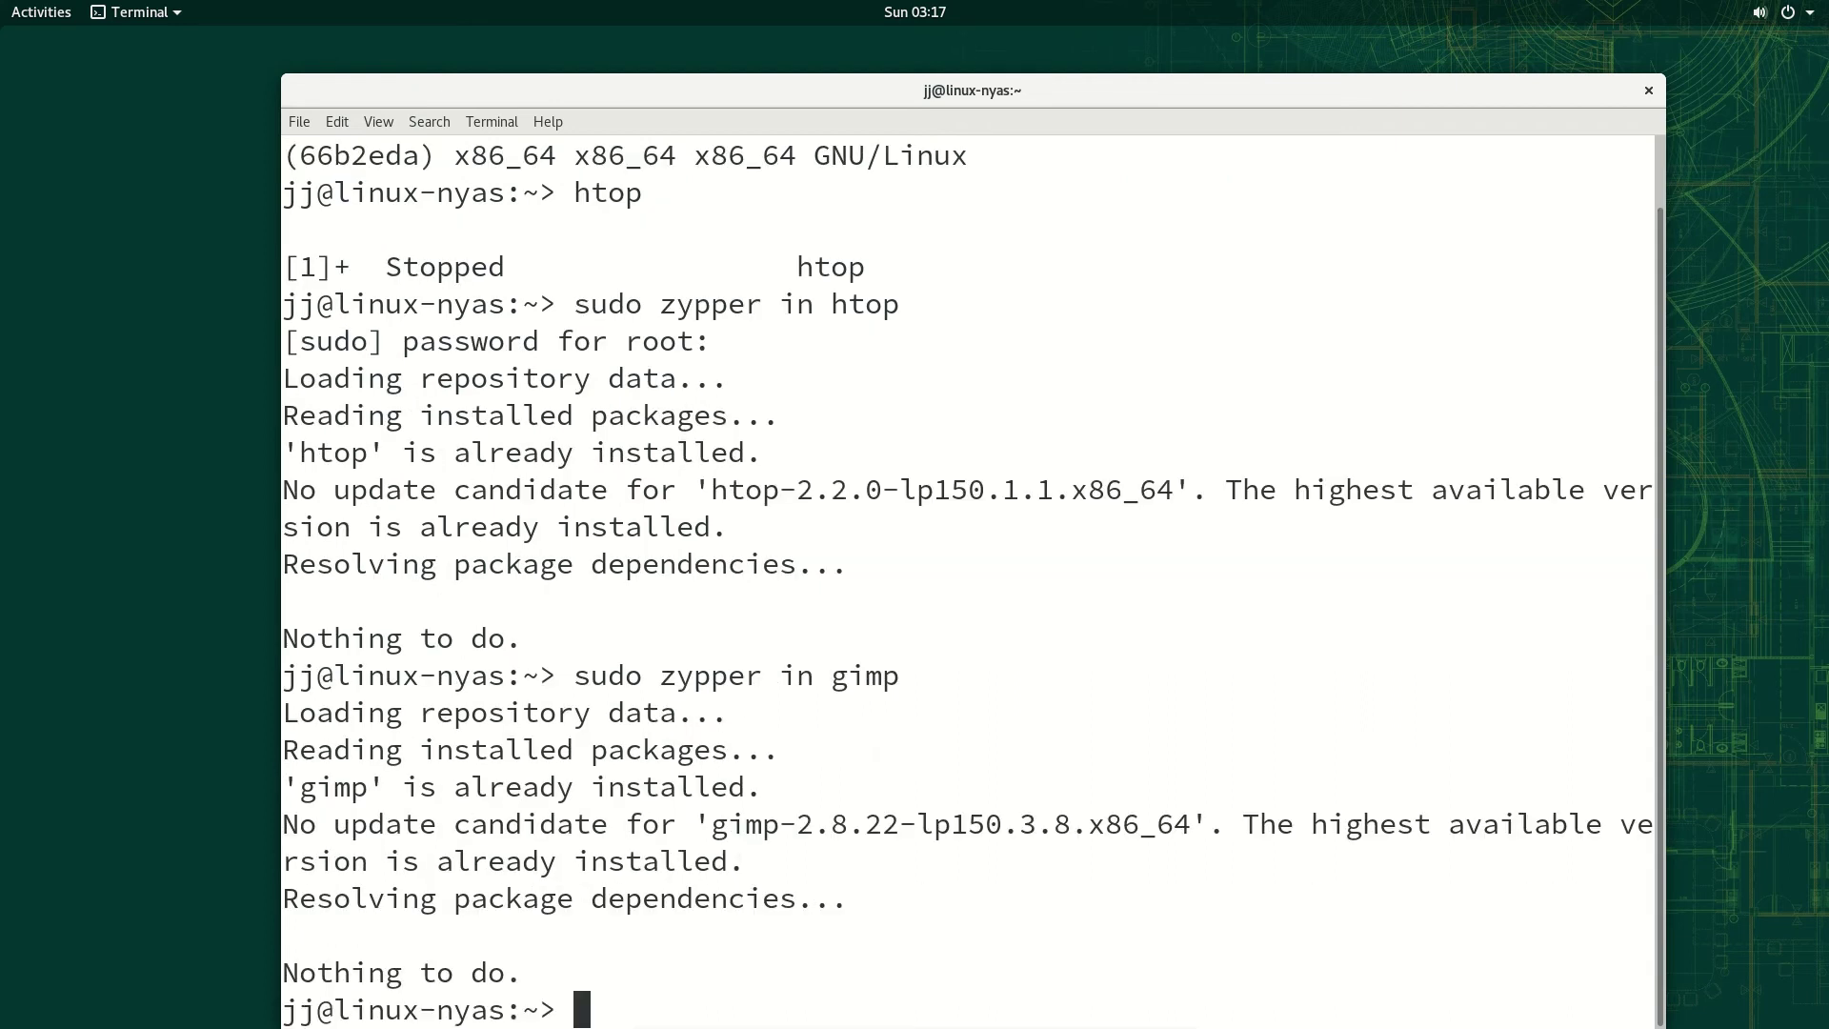
Step: Try to install timeshift by changing the package name and running sudo zypper in timeshift
{"action": "key", "text": "Up"}
{"action": "key", "text": "BackSpace"}
{"action": "key", "text": "BackSpace"}
{"action": "key", "text": "BackSpace"}
{"action": "key", "text": "BackSpace"}
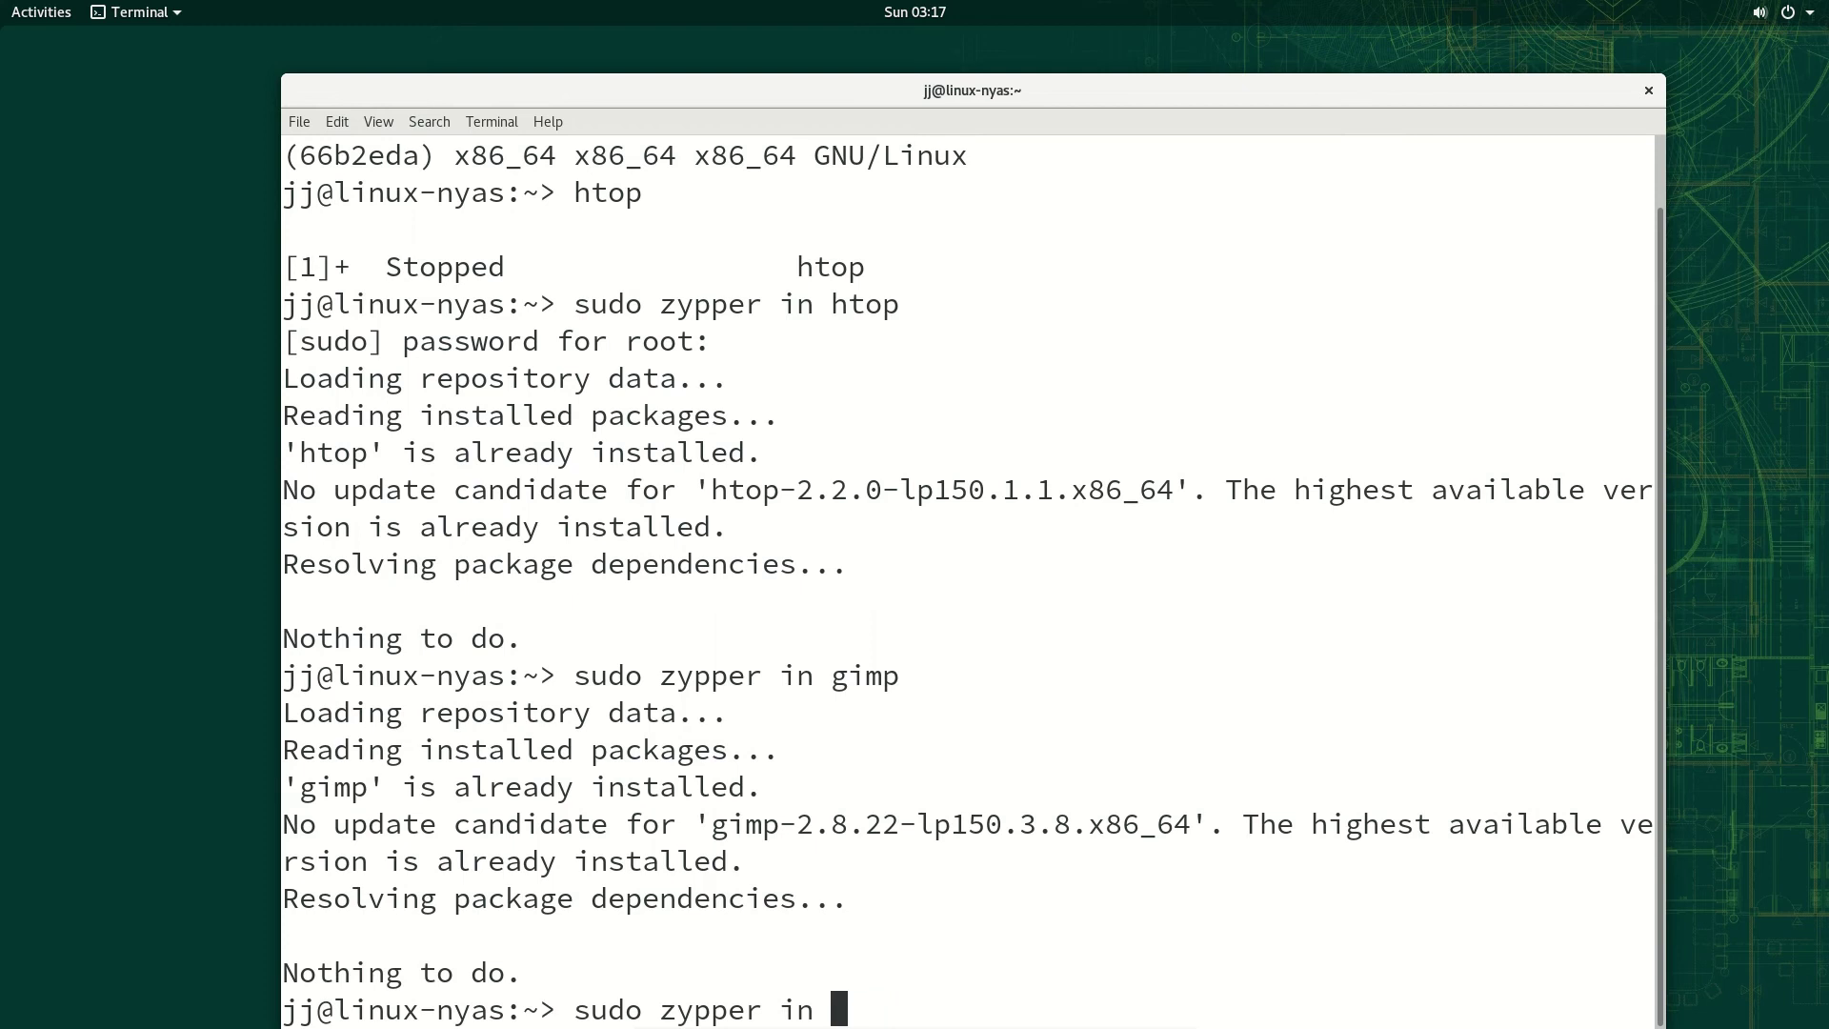
{"action": "type", "text": "timeshift"}
{"action": "key", "text": "Return"}
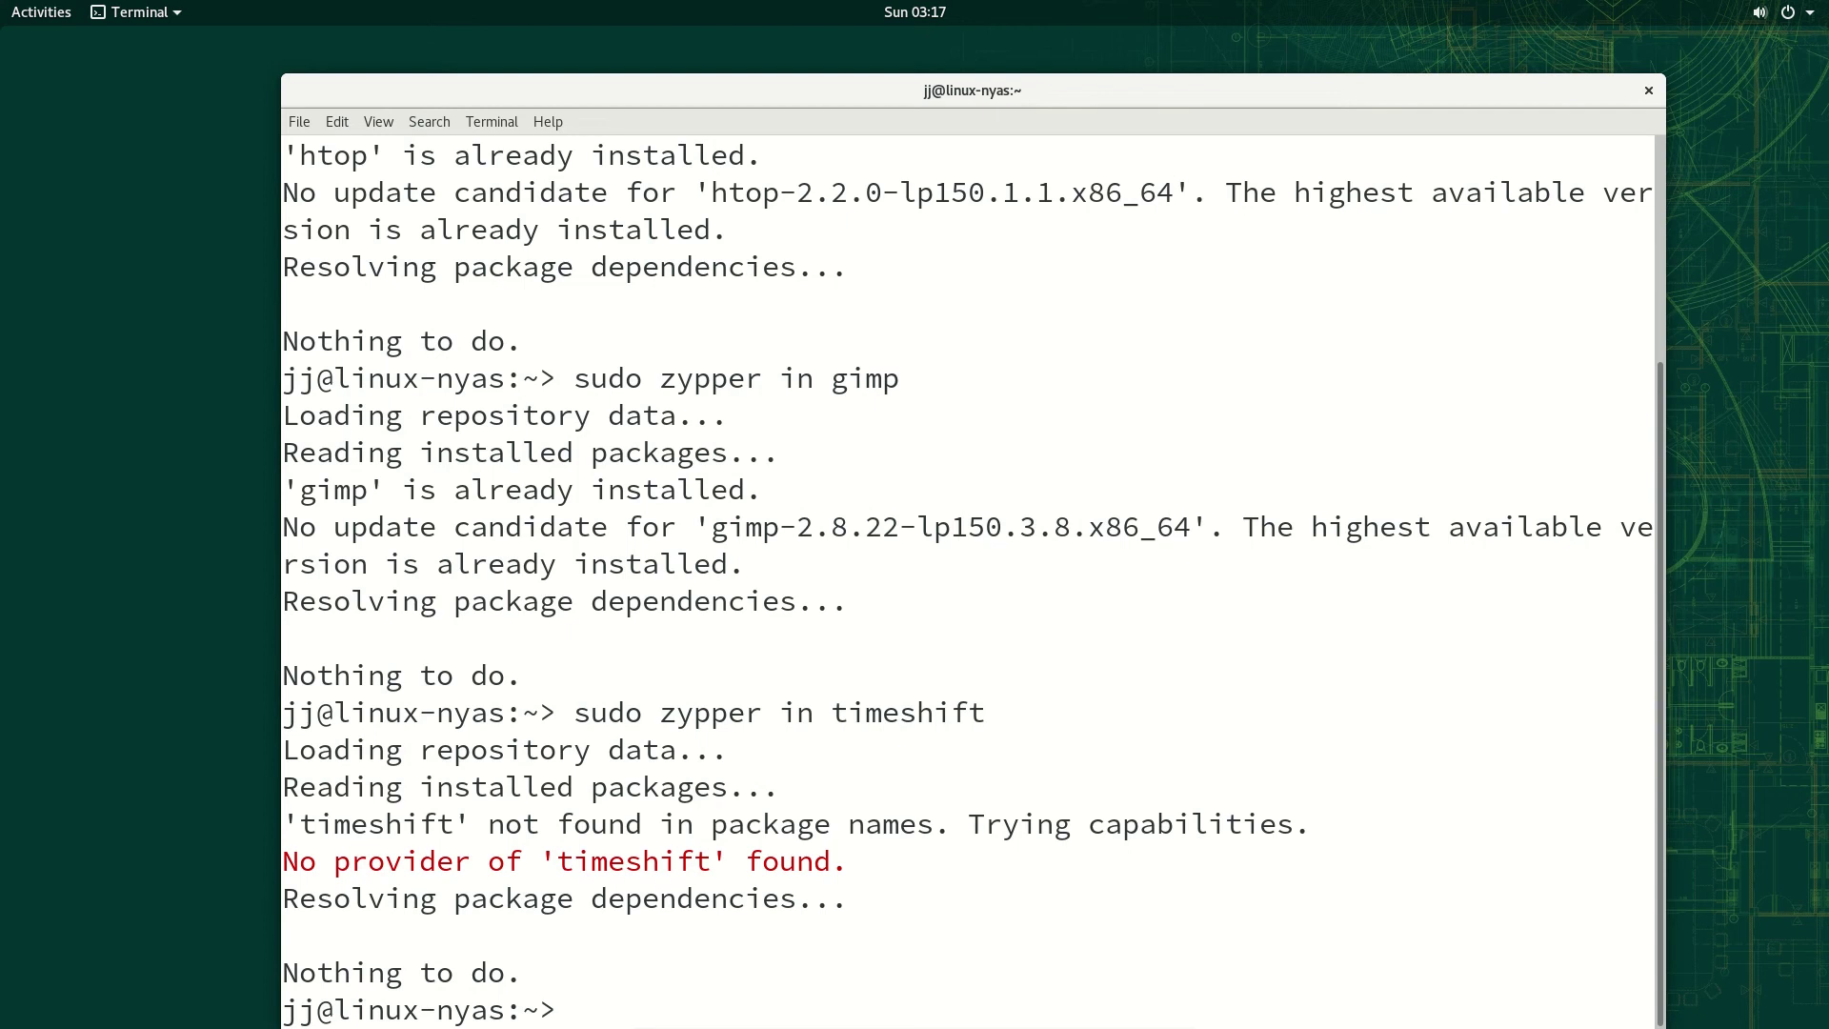
Step: Review the output of the package installation commands and close the terminal window
{"action": "scroll", "coordinate": [971, 572], "scroll_direction": "up", "scroll_amount": 3}
{"action": "scroll", "coordinate": [971, 572], "scroll_direction": "down", "scroll_amount": 1}
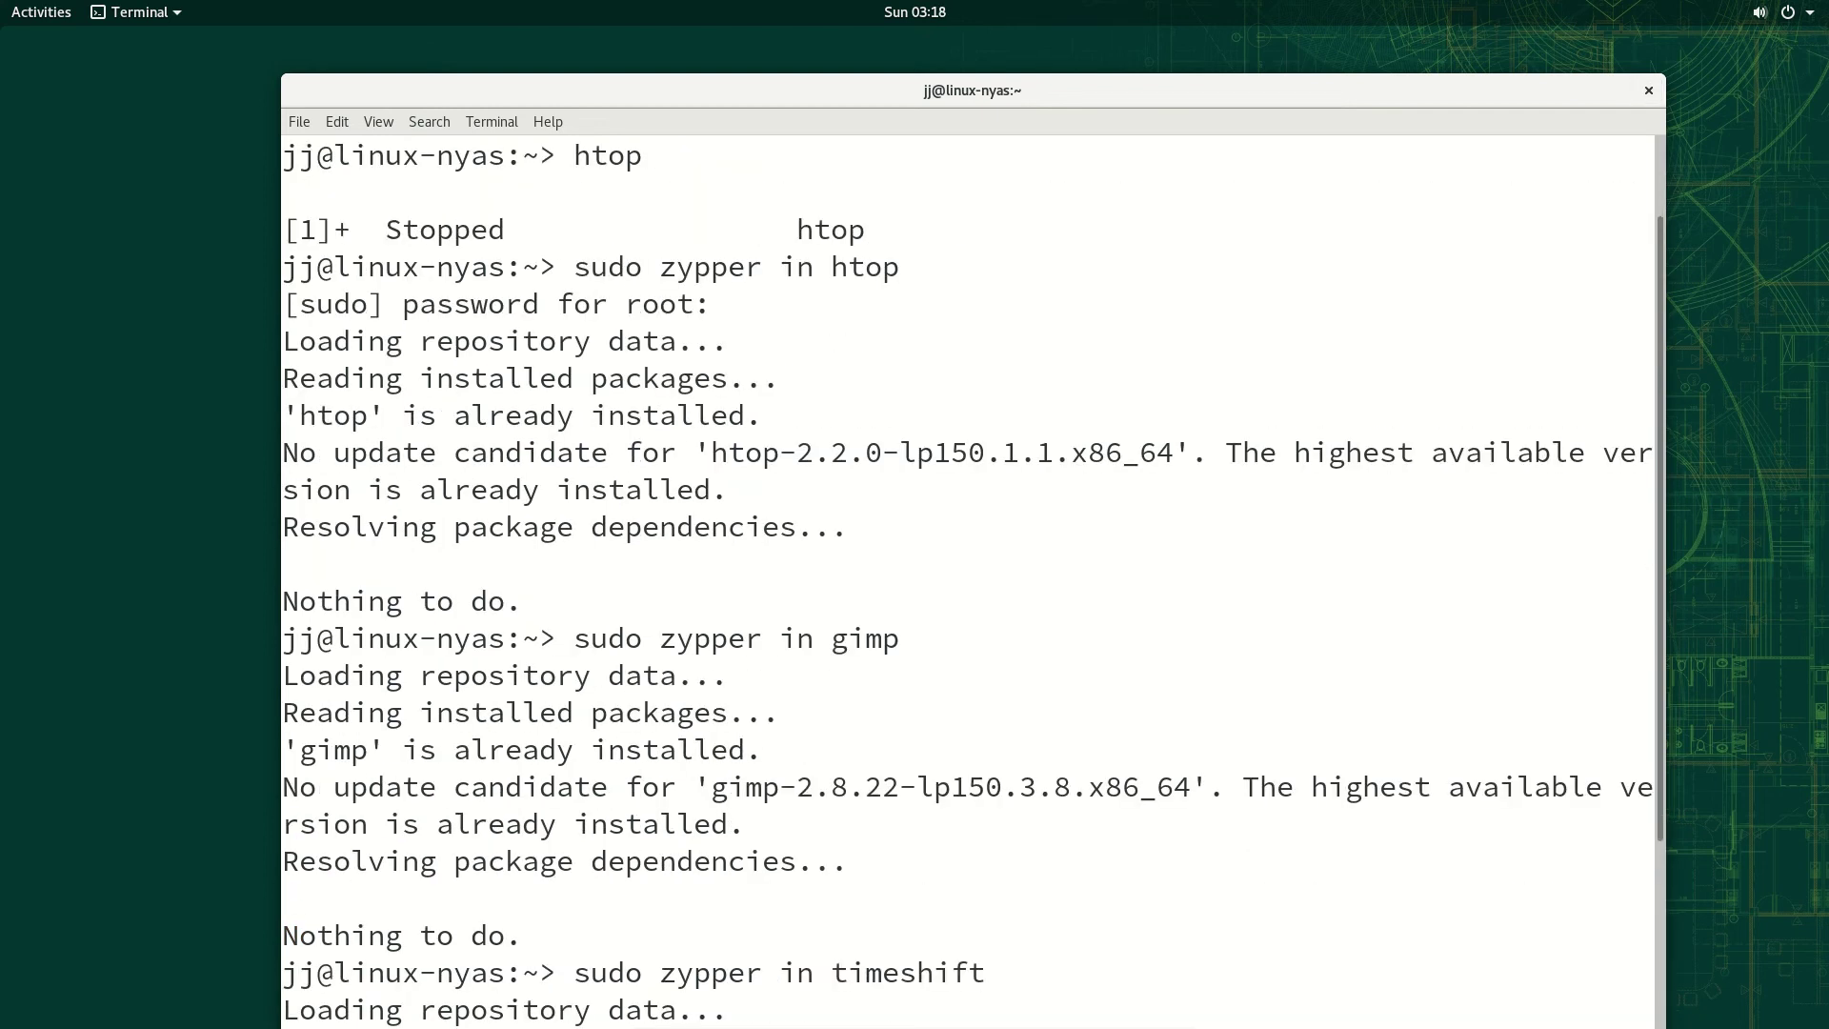
{"action": "scroll", "coordinate": [972, 572], "scroll_direction": "down", "scroll_amount": 3}
{"action": "left_click", "coordinate": [1648, 89]}
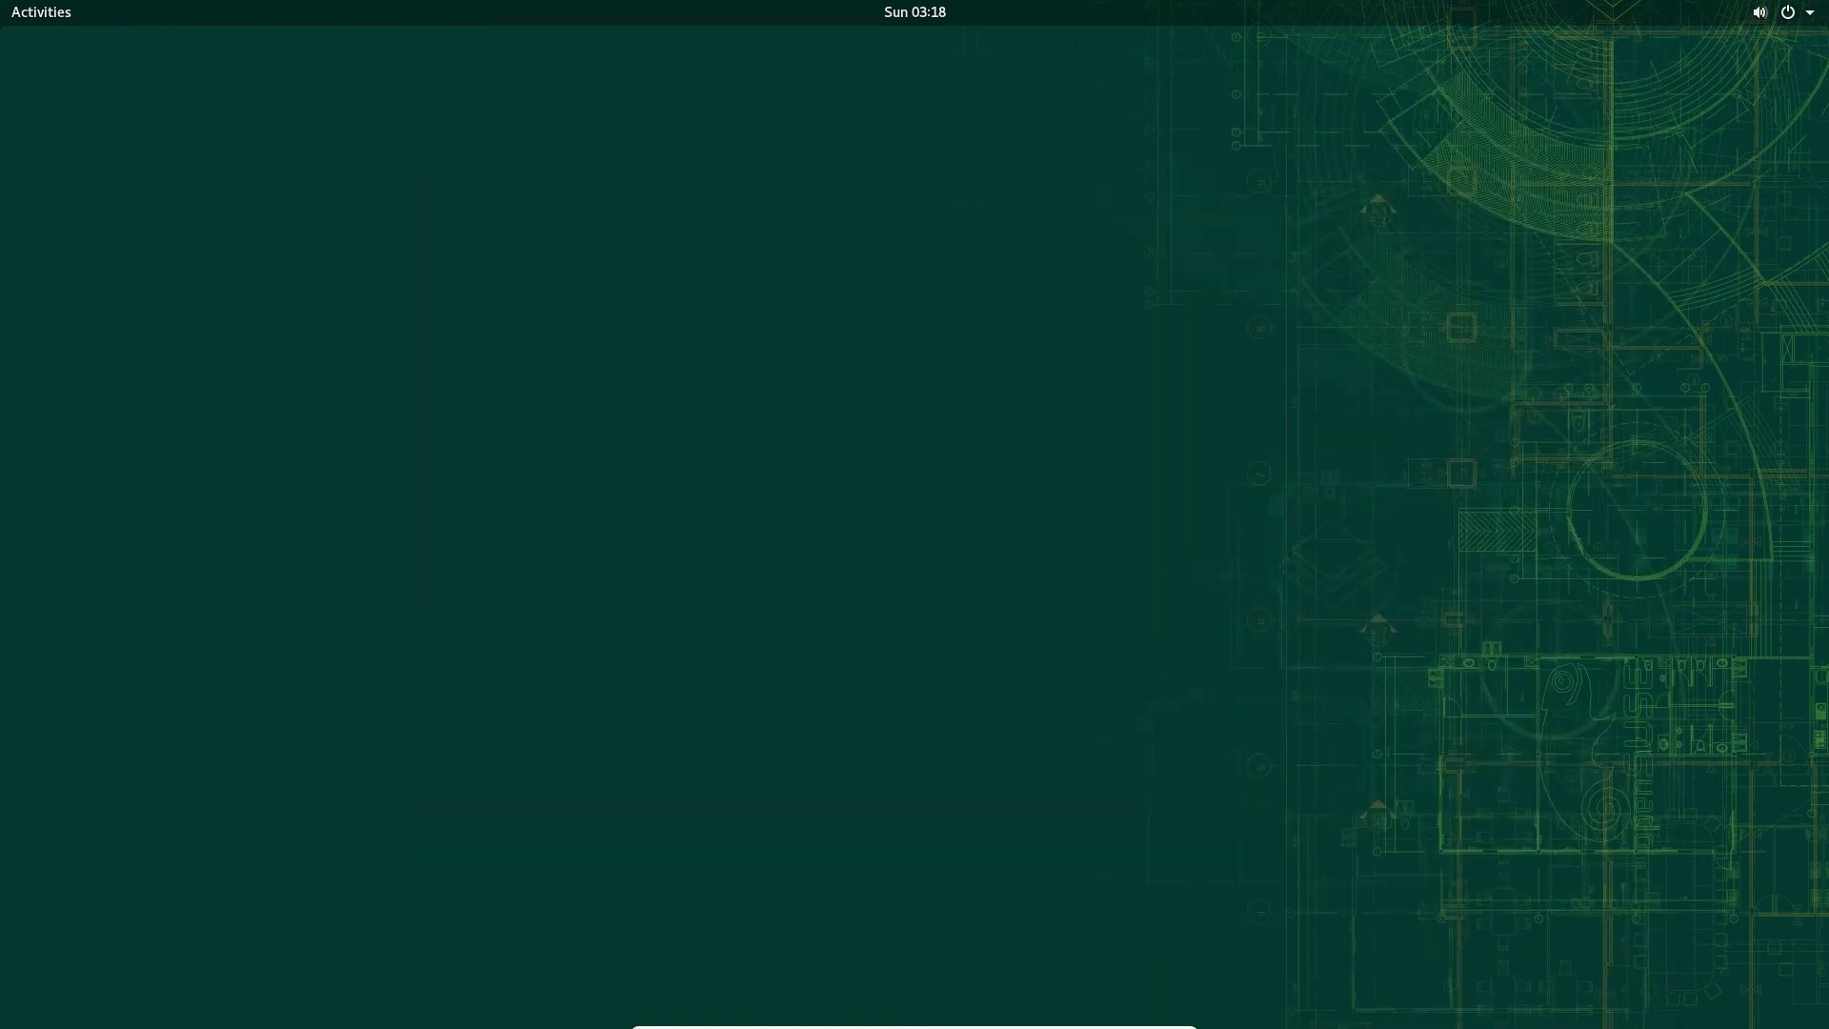
{"action": "key", "text": "super"}
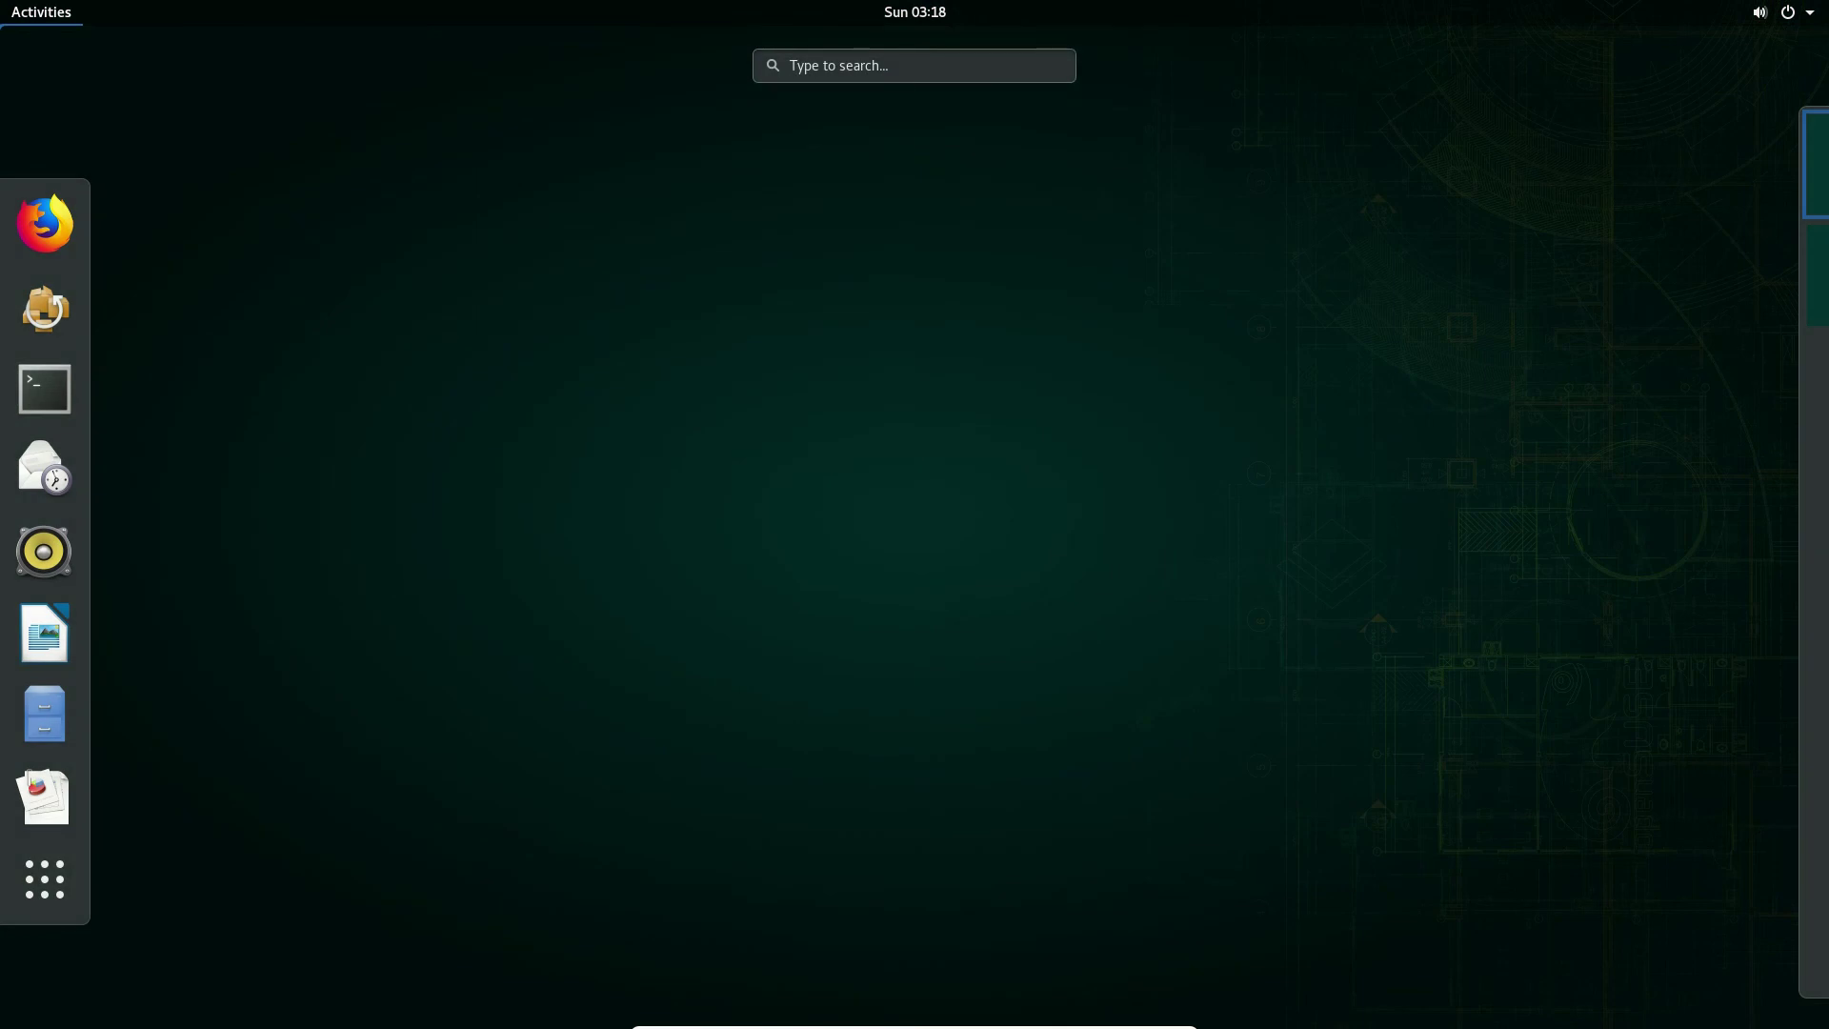
{"action": "key", "text": "super"}
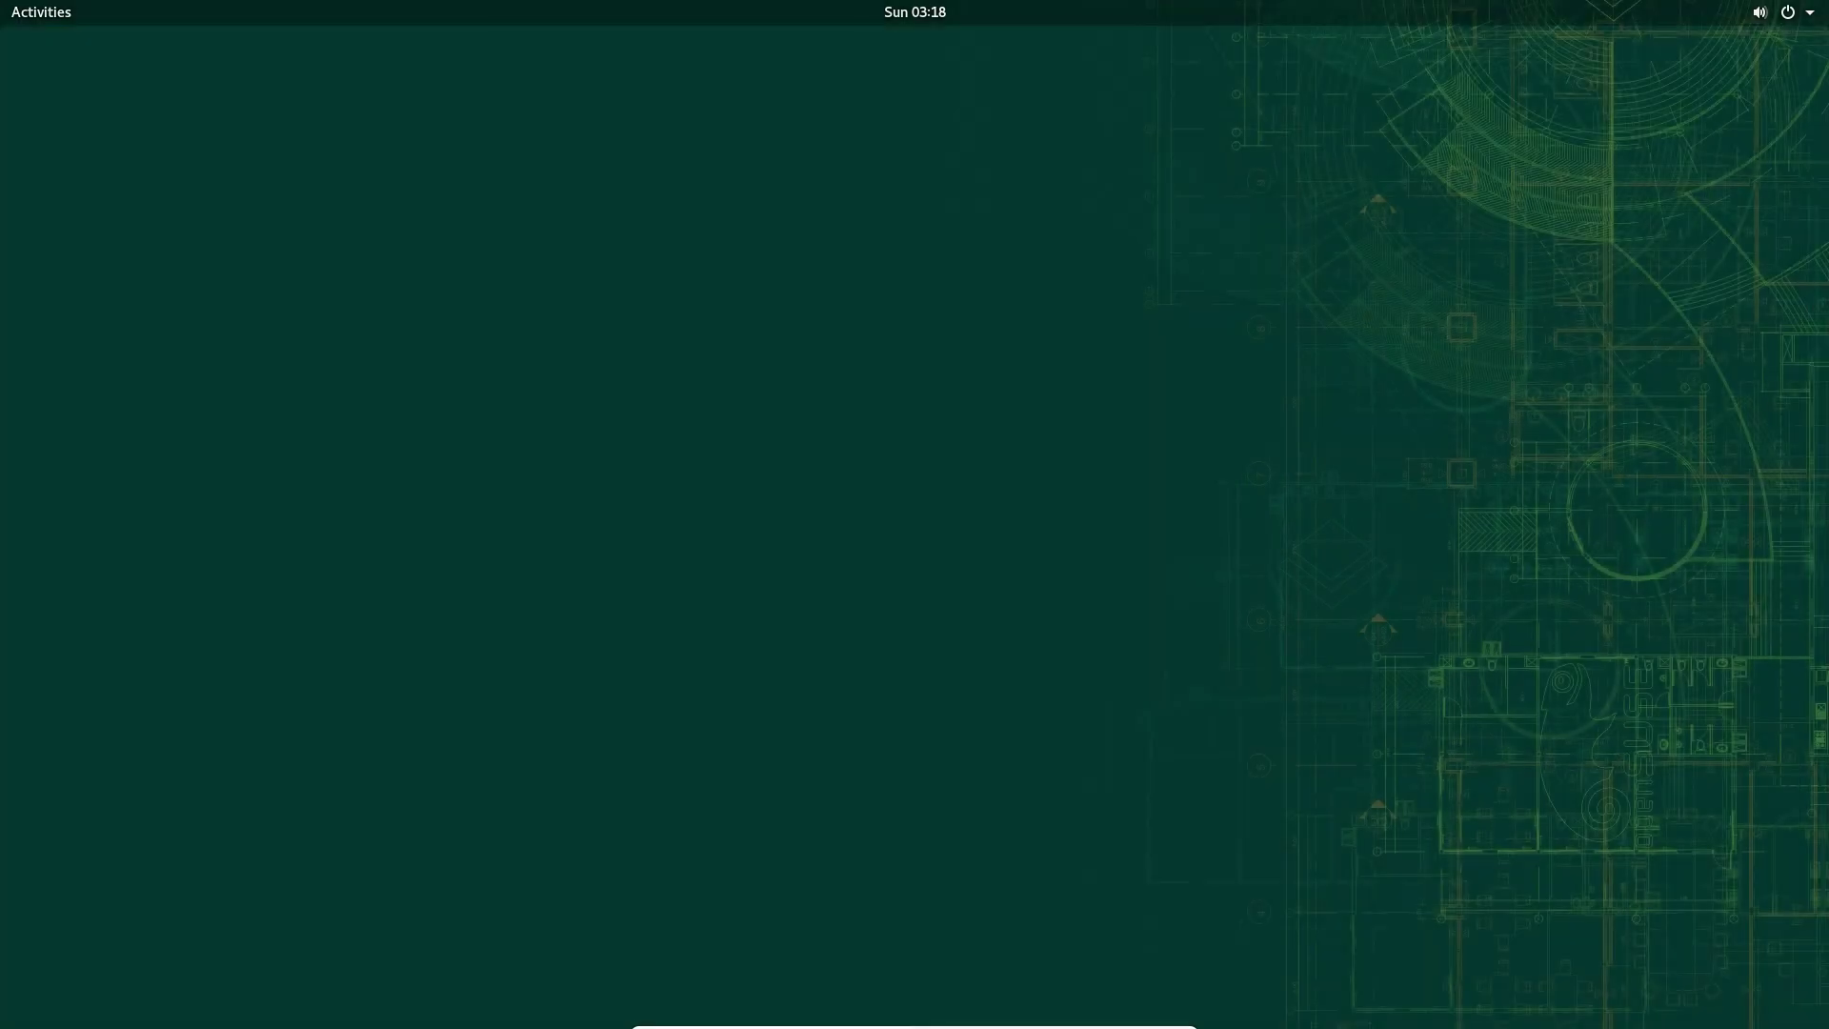
Step: Open the desktop's Background settings, briefly view the Activities overview, and return to the Settings window
{"action": "right_click", "coordinate": [1205, 260]}
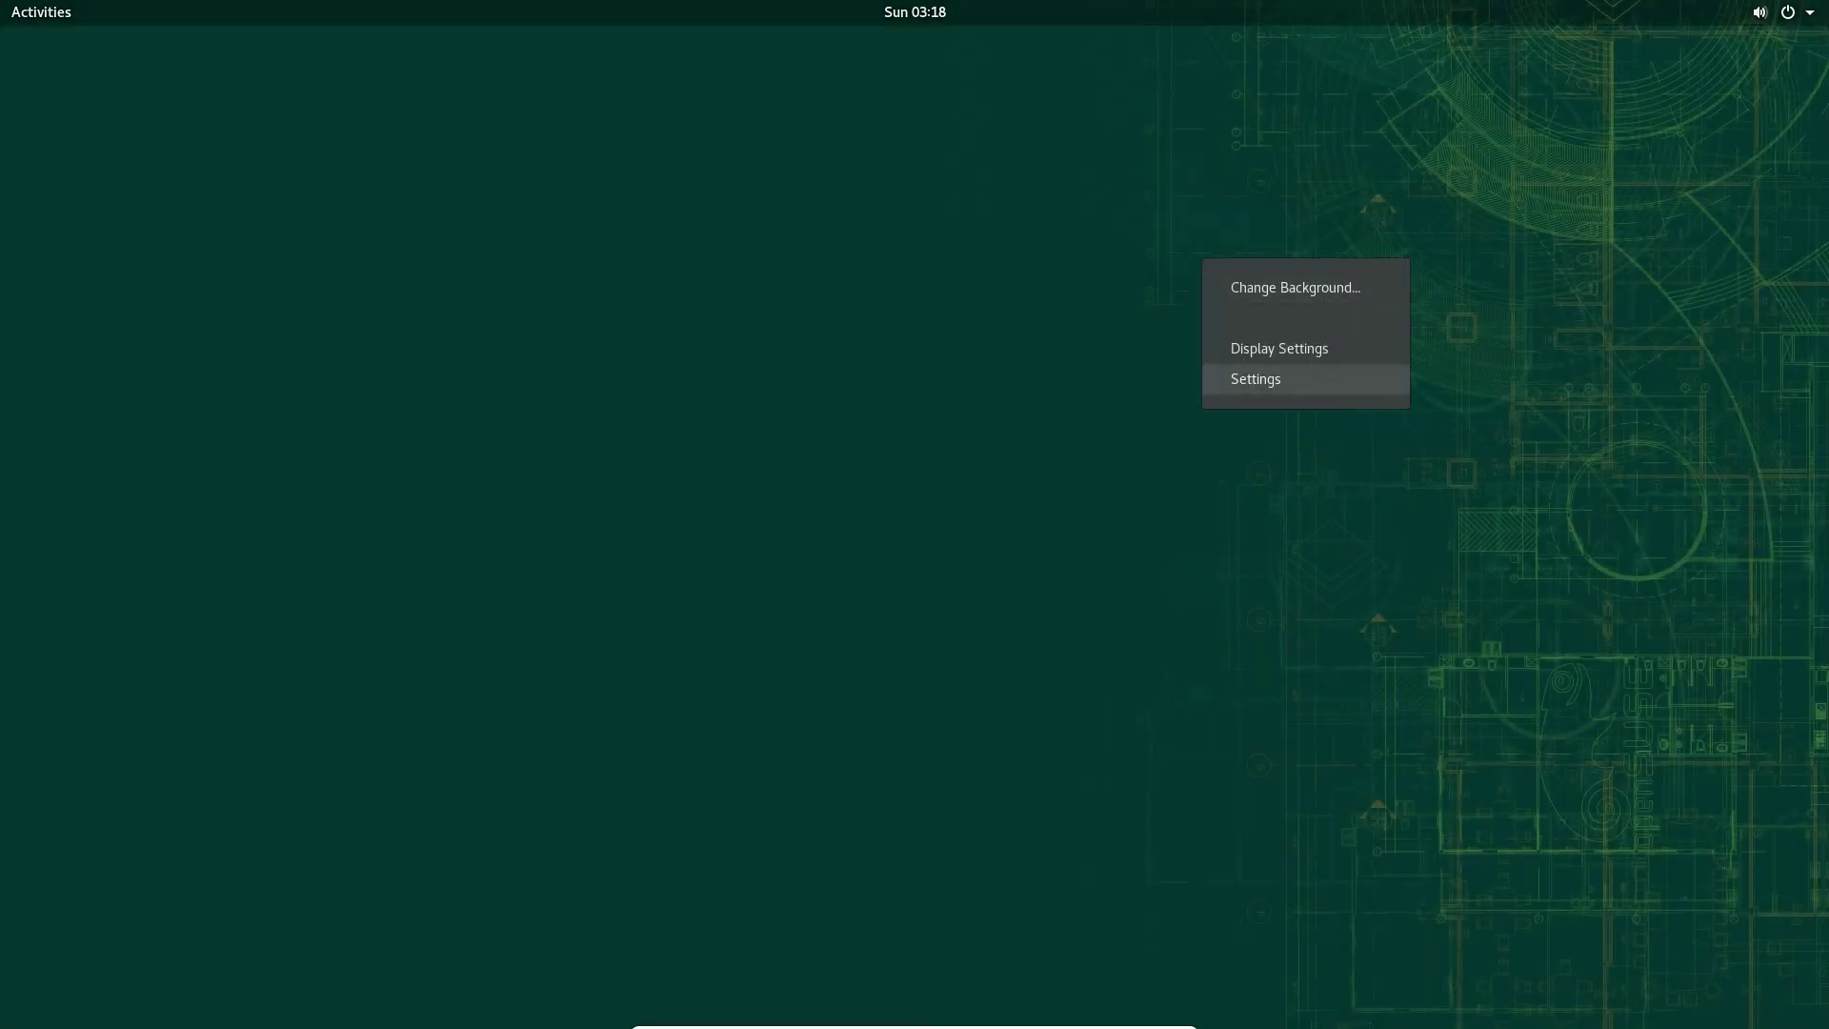
{"action": "left_click", "coordinate": [1294, 287]}
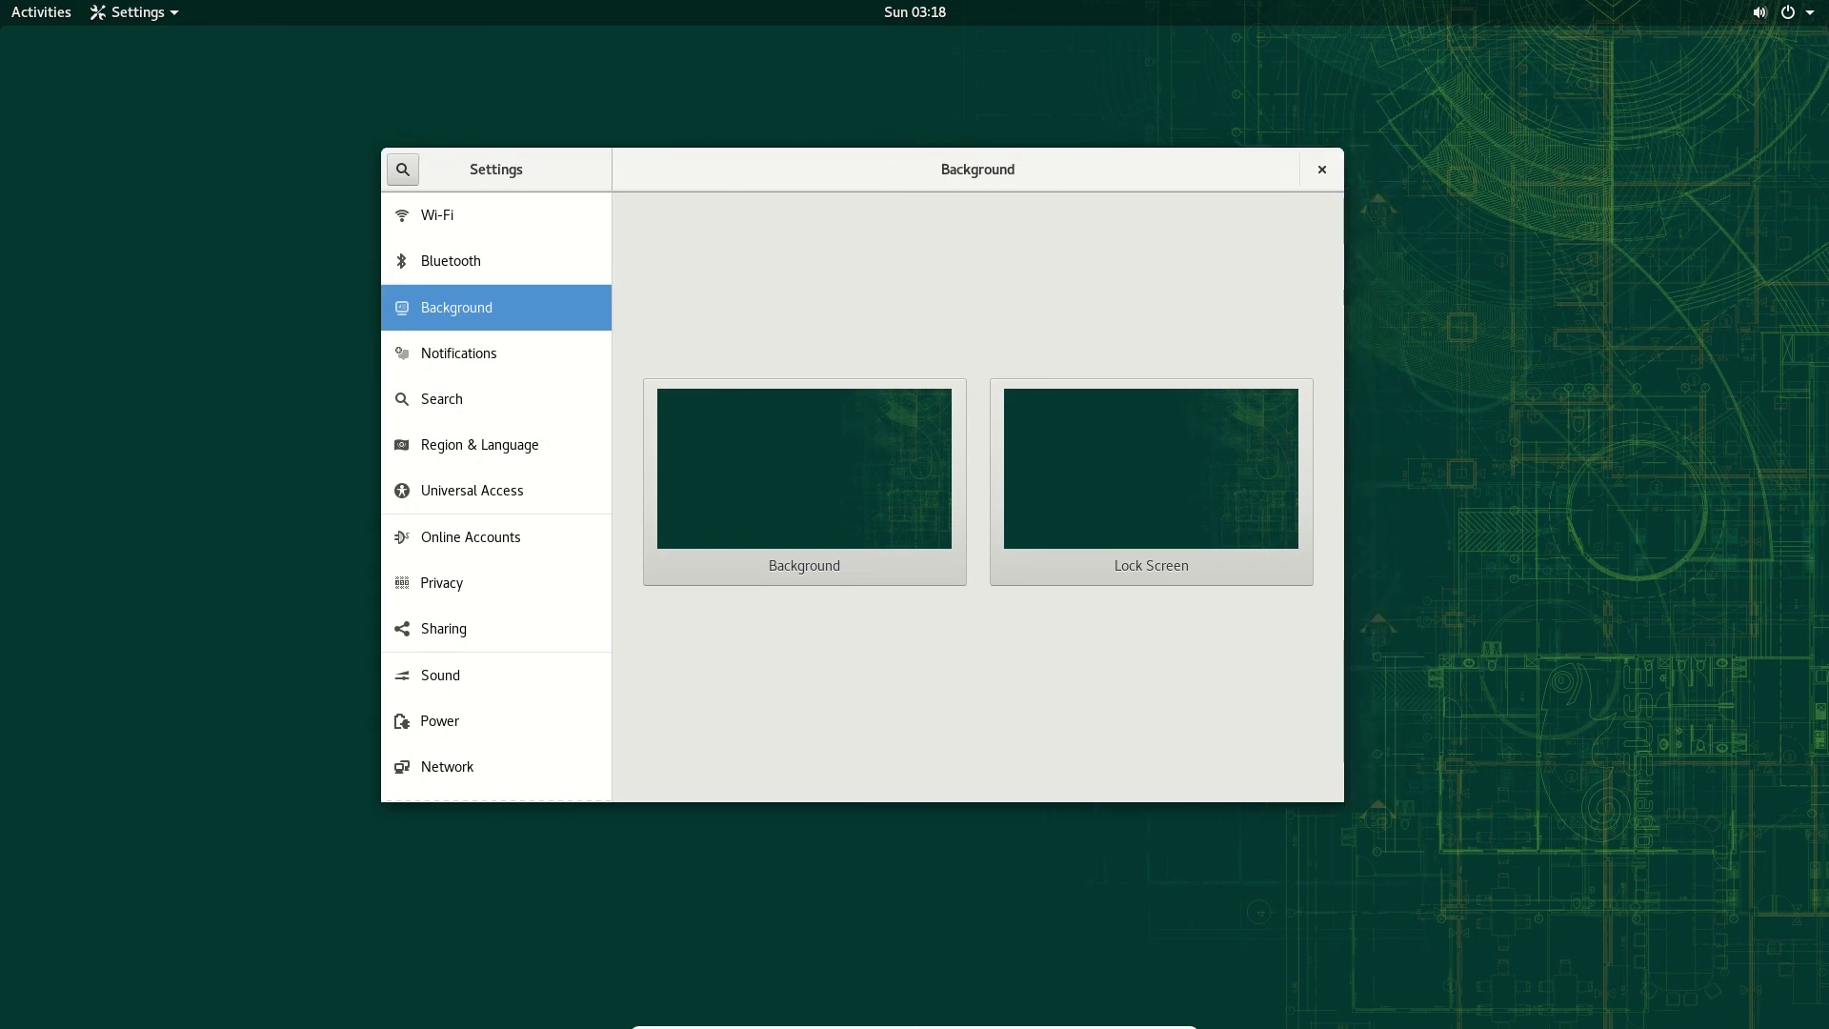
{"action": "key", "text": "super"}
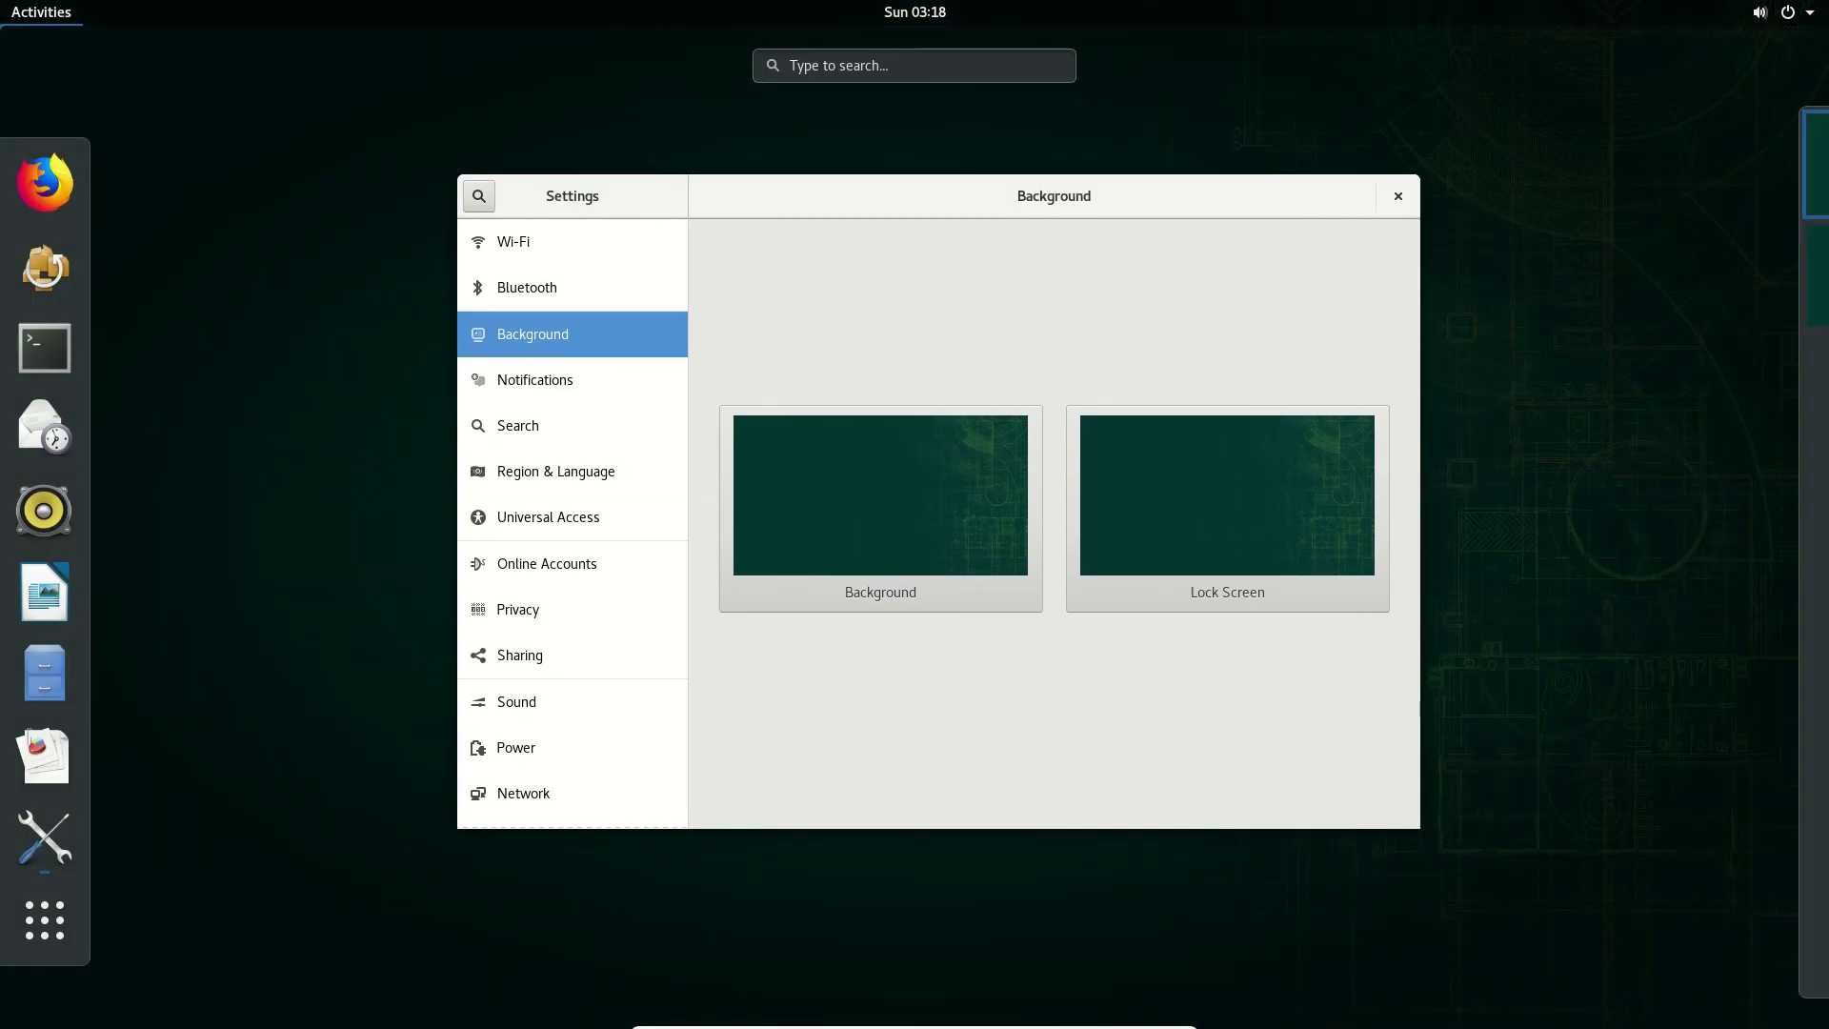
{"action": "key", "text": "super"}
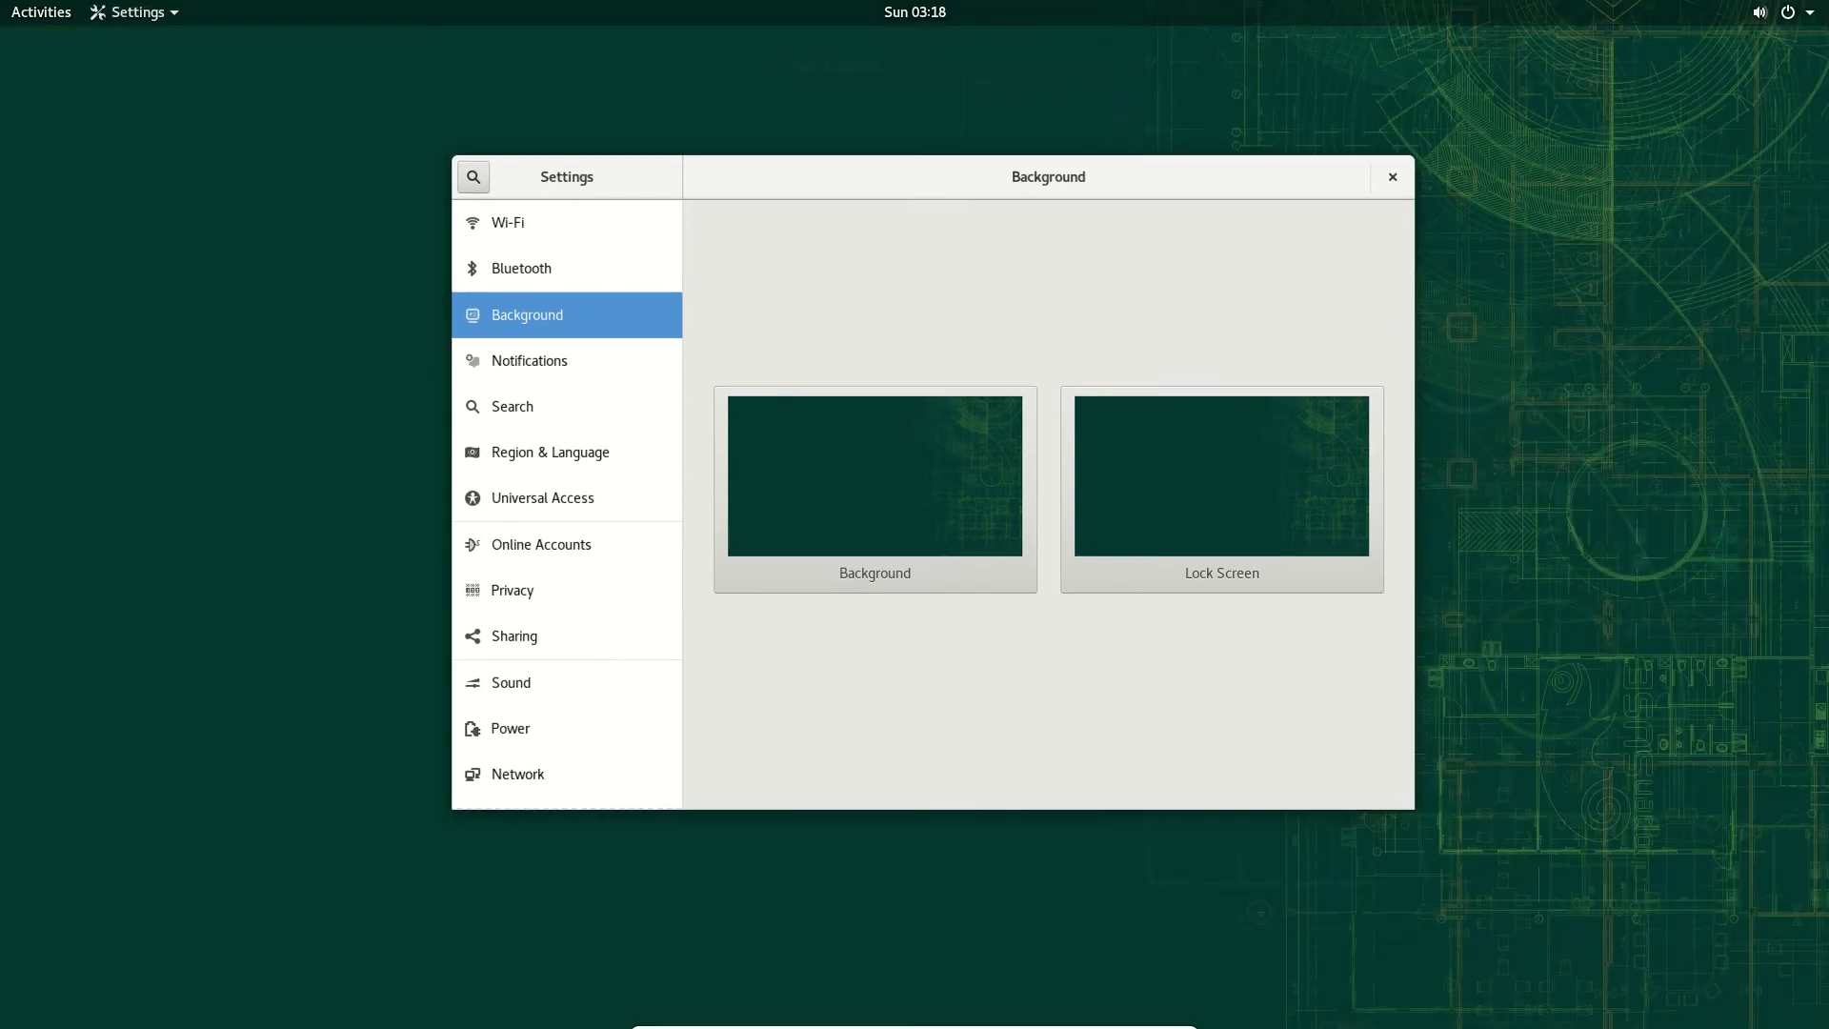